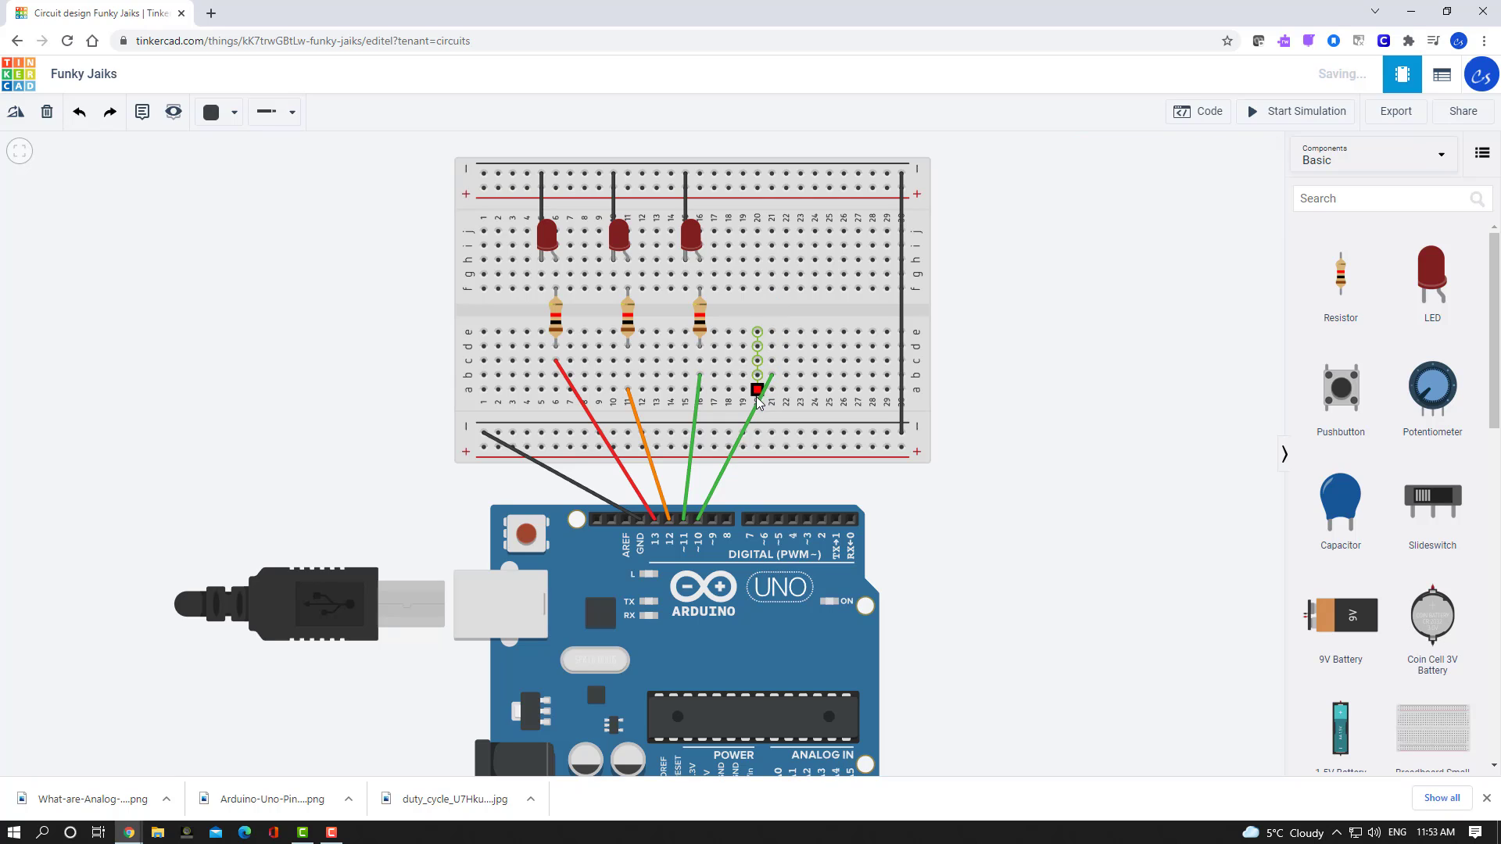
Delete the green wire from pin 10 and place an RGB LED on the breadboard in columns 21 to 24
{"action": "left_click", "coordinate": [758, 396]}
{"action": "key", "text": "Delete"}
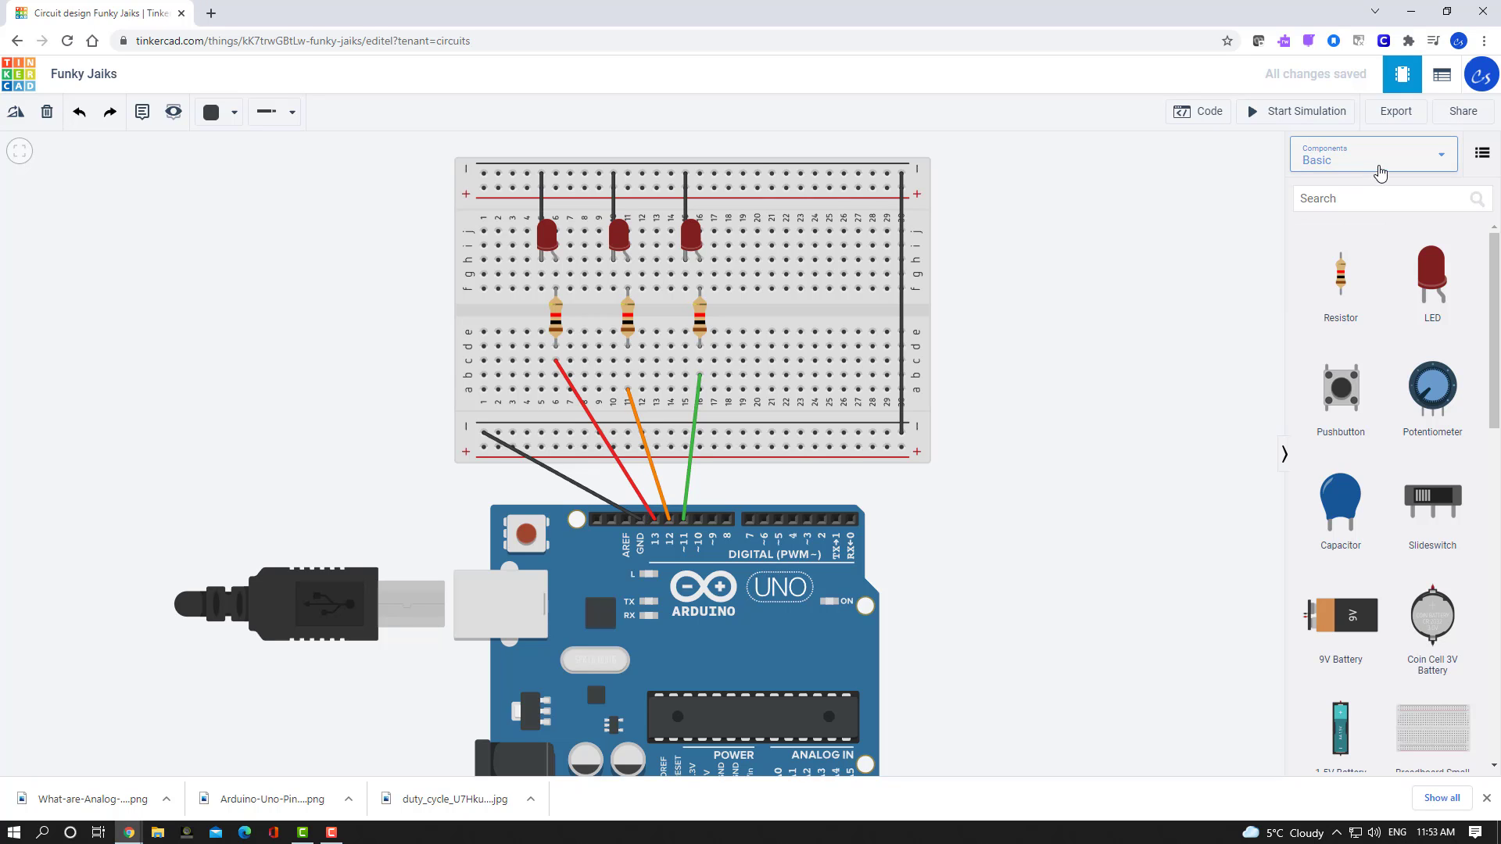
{"action": "scroll", "coordinate": [1428, 422], "scroll_direction": "down", "scroll_amount": 5}
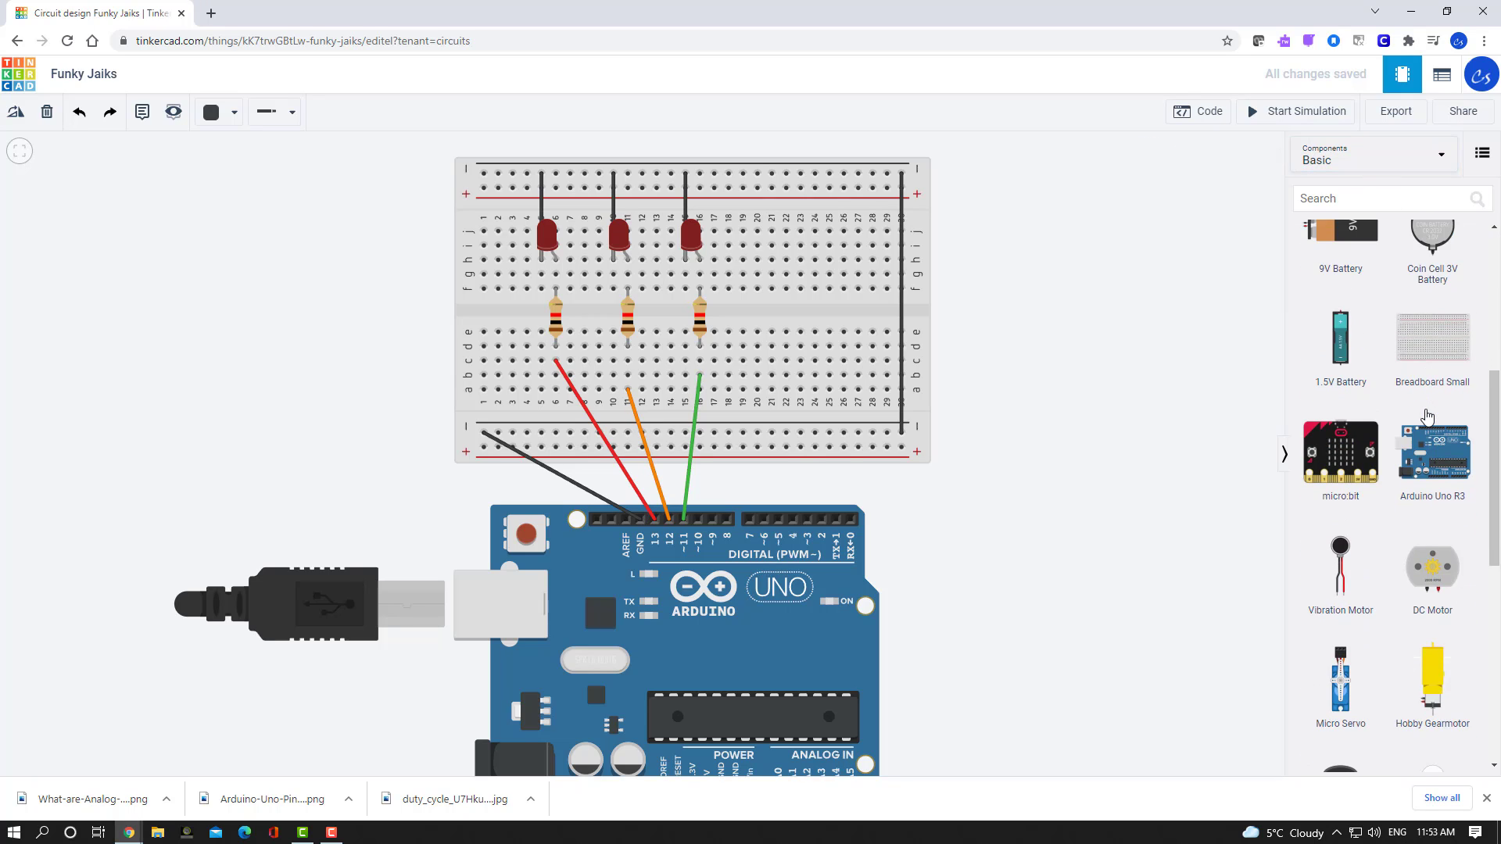
{"action": "scroll", "coordinate": [1427, 417], "scroll_direction": "down", "scroll_amount": 4}
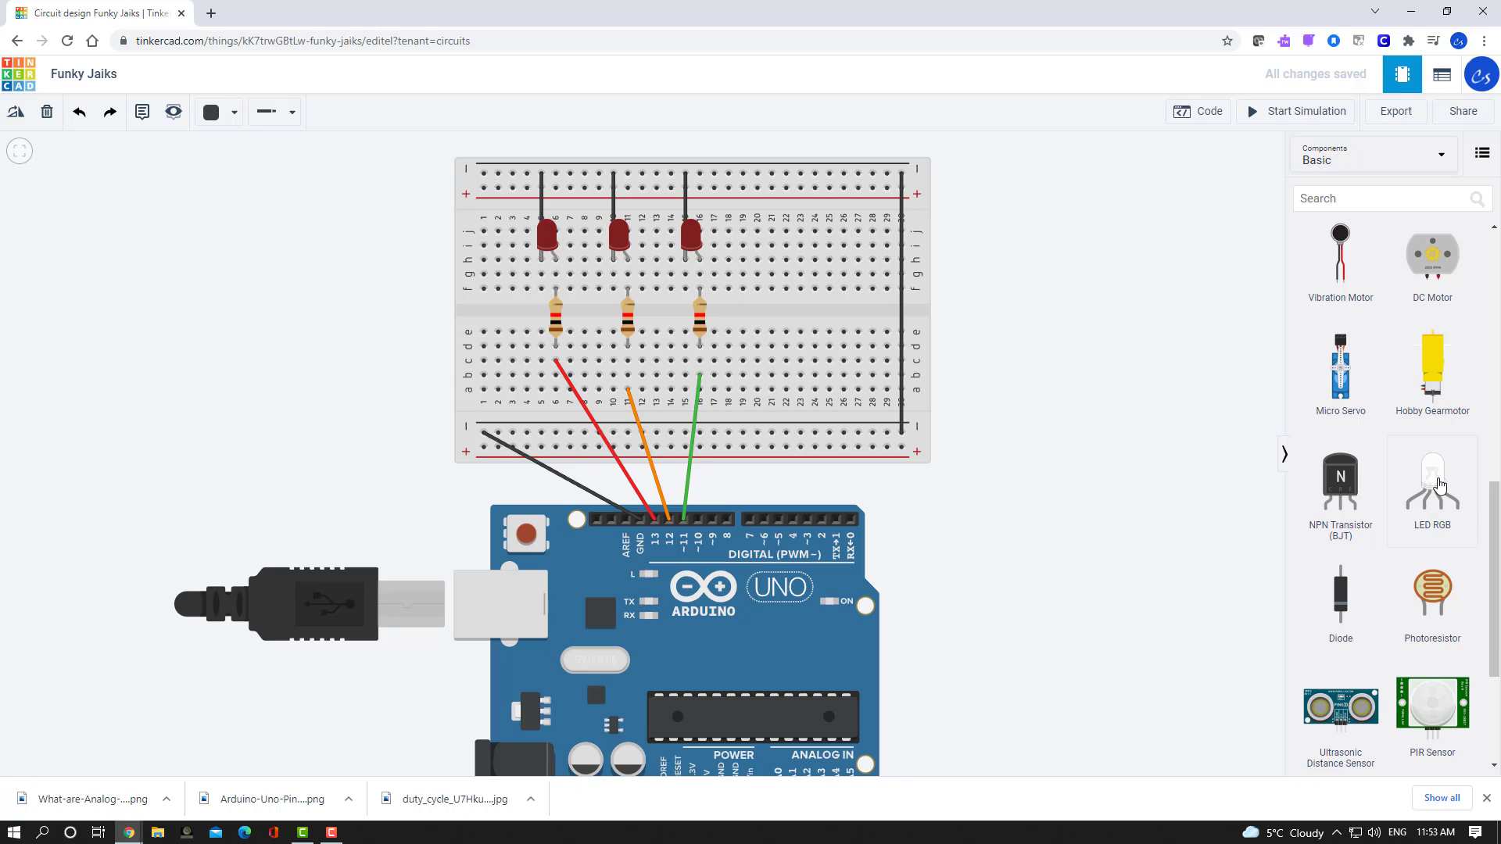
{"action": "left_click_drag", "start_coordinate": [1441, 485], "coordinate": [790, 245]}
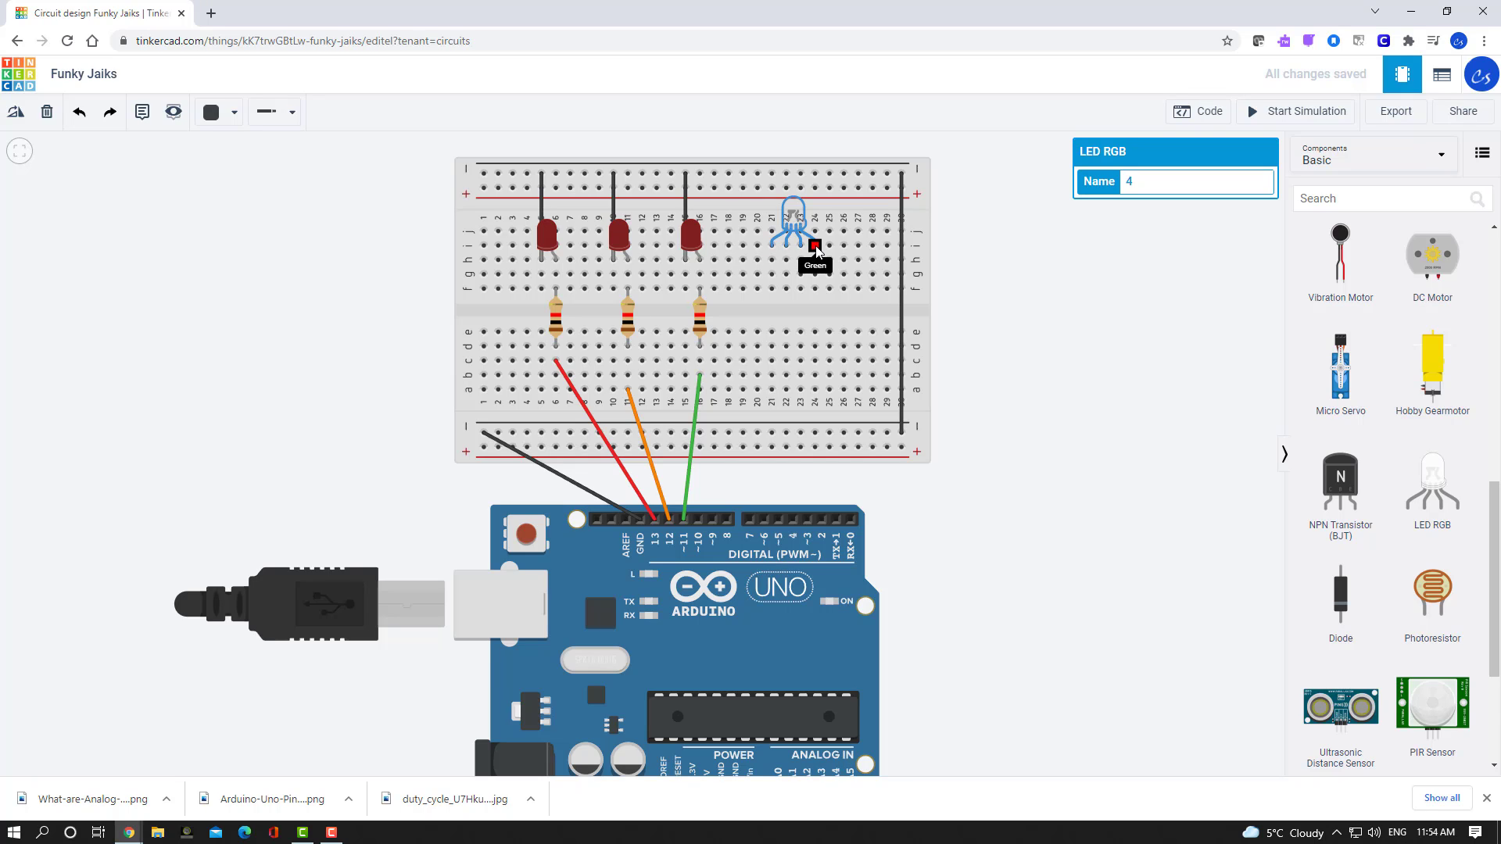
Set the middle single-color LED to blue and the third one, near column 15, to green
{"action": "left_click", "coordinate": [548, 237]}
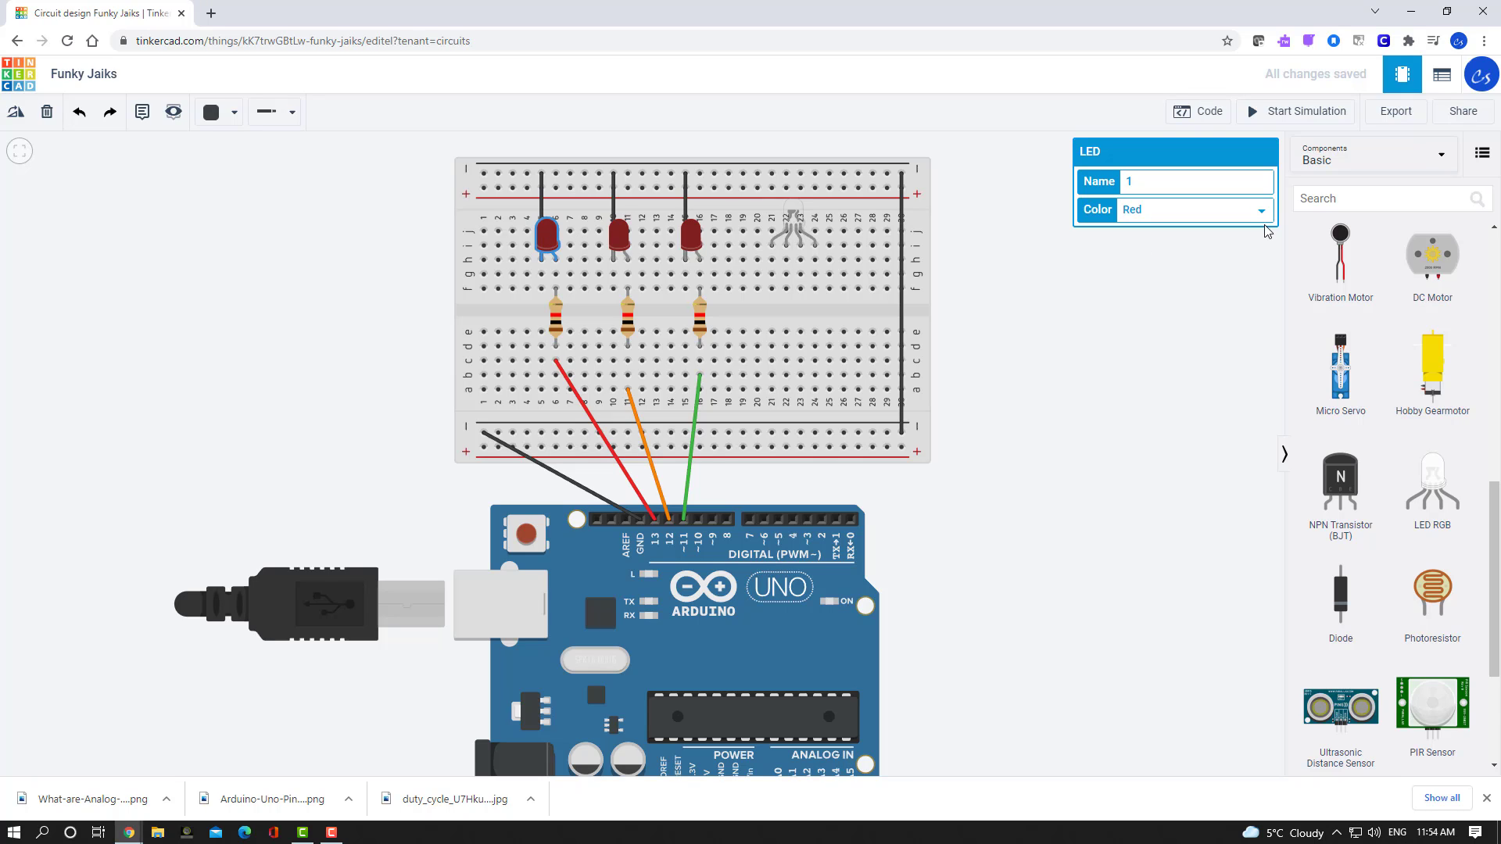
{"action": "left_click", "coordinate": [1193, 220]}
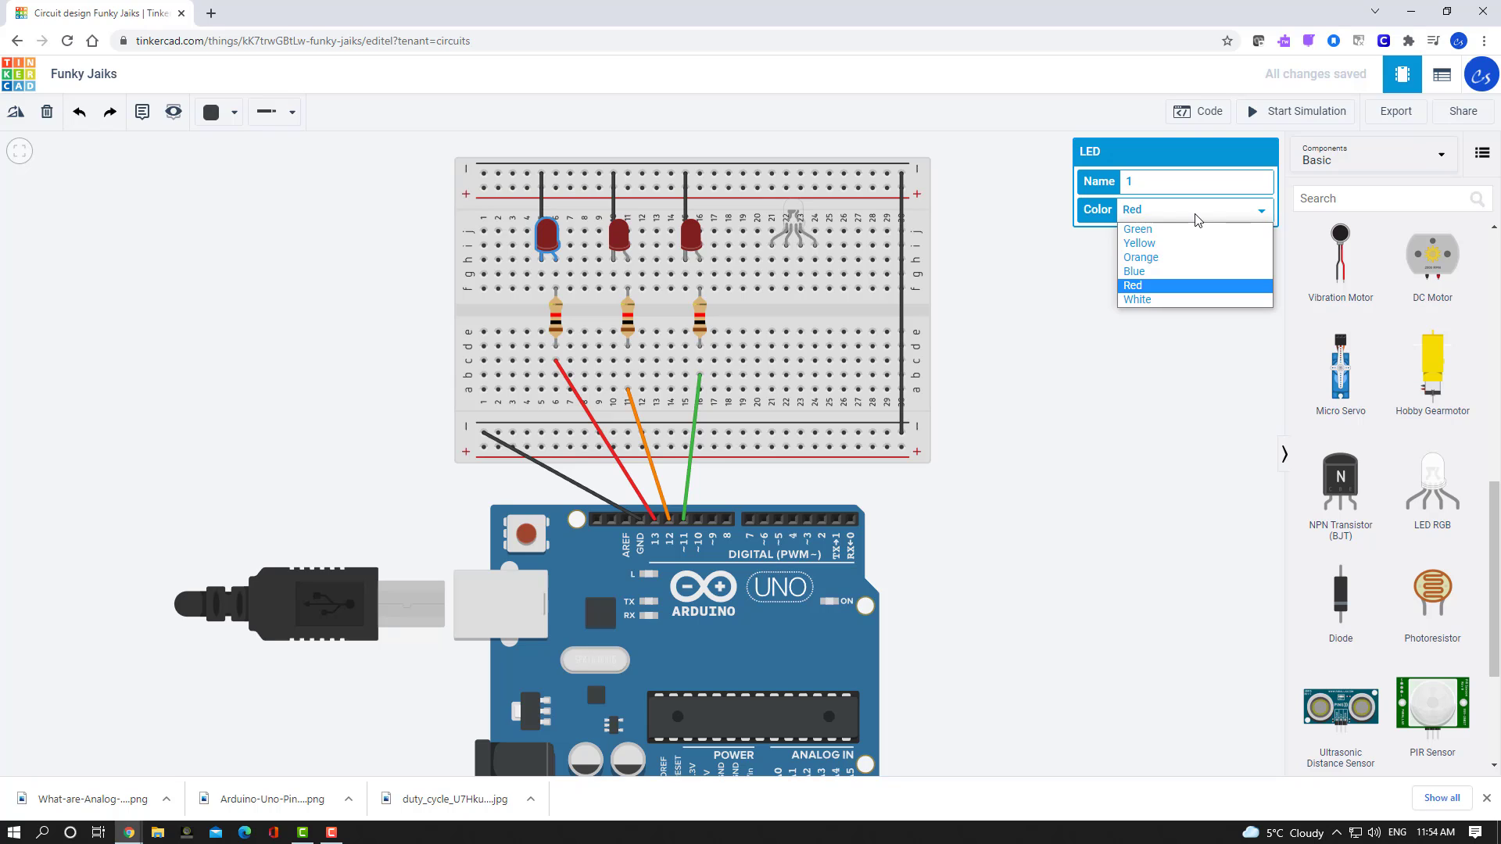
{"action": "left_click", "coordinate": [1195, 219]}
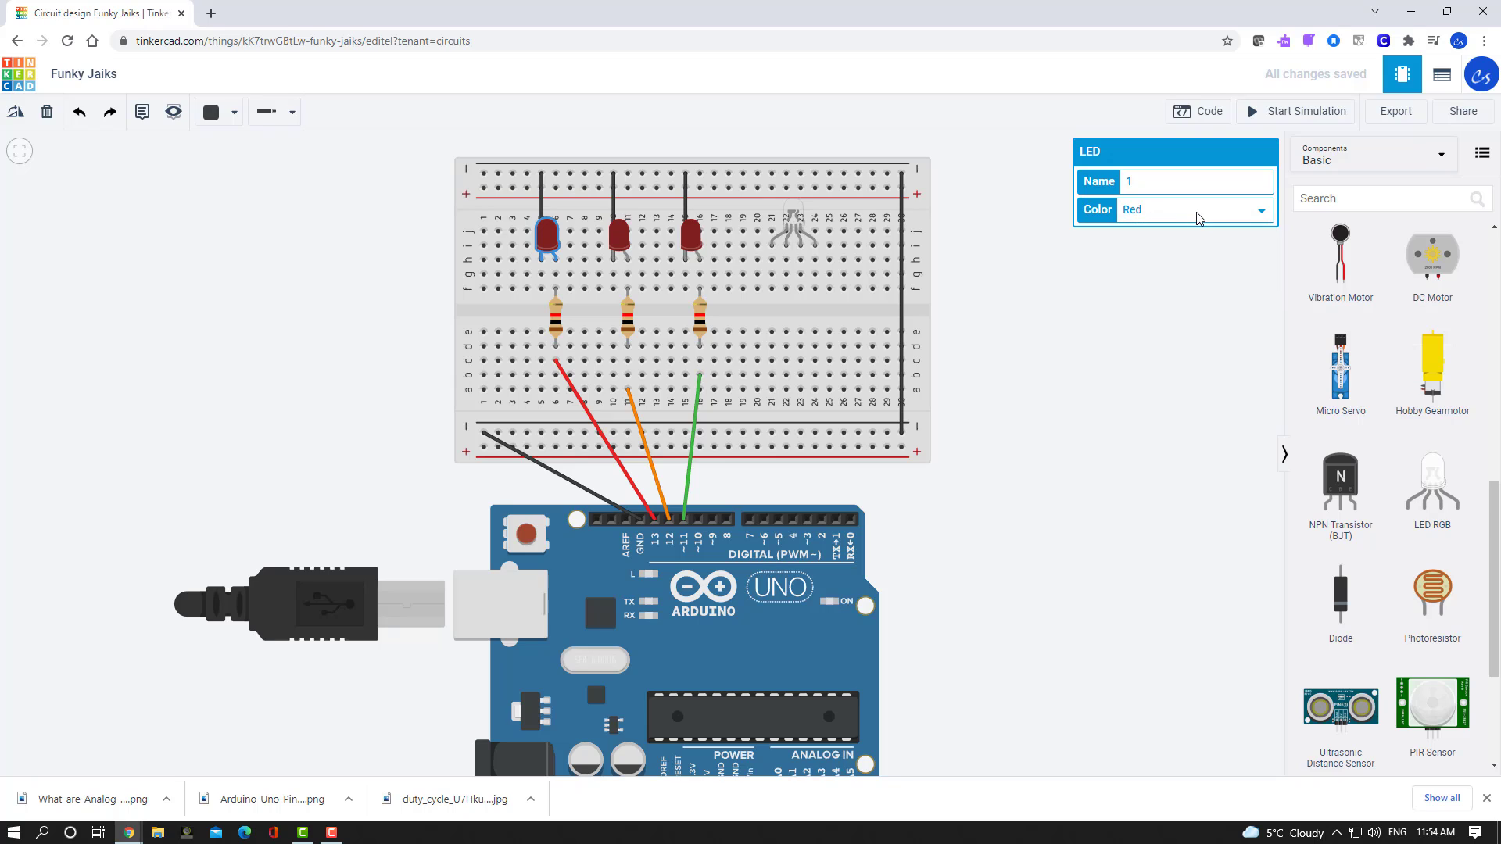
{"action": "left_click", "coordinate": [624, 234]}
{"action": "left_click", "coordinate": [1238, 220]}
{"action": "left_click", "coordinate": [1134, 271]}
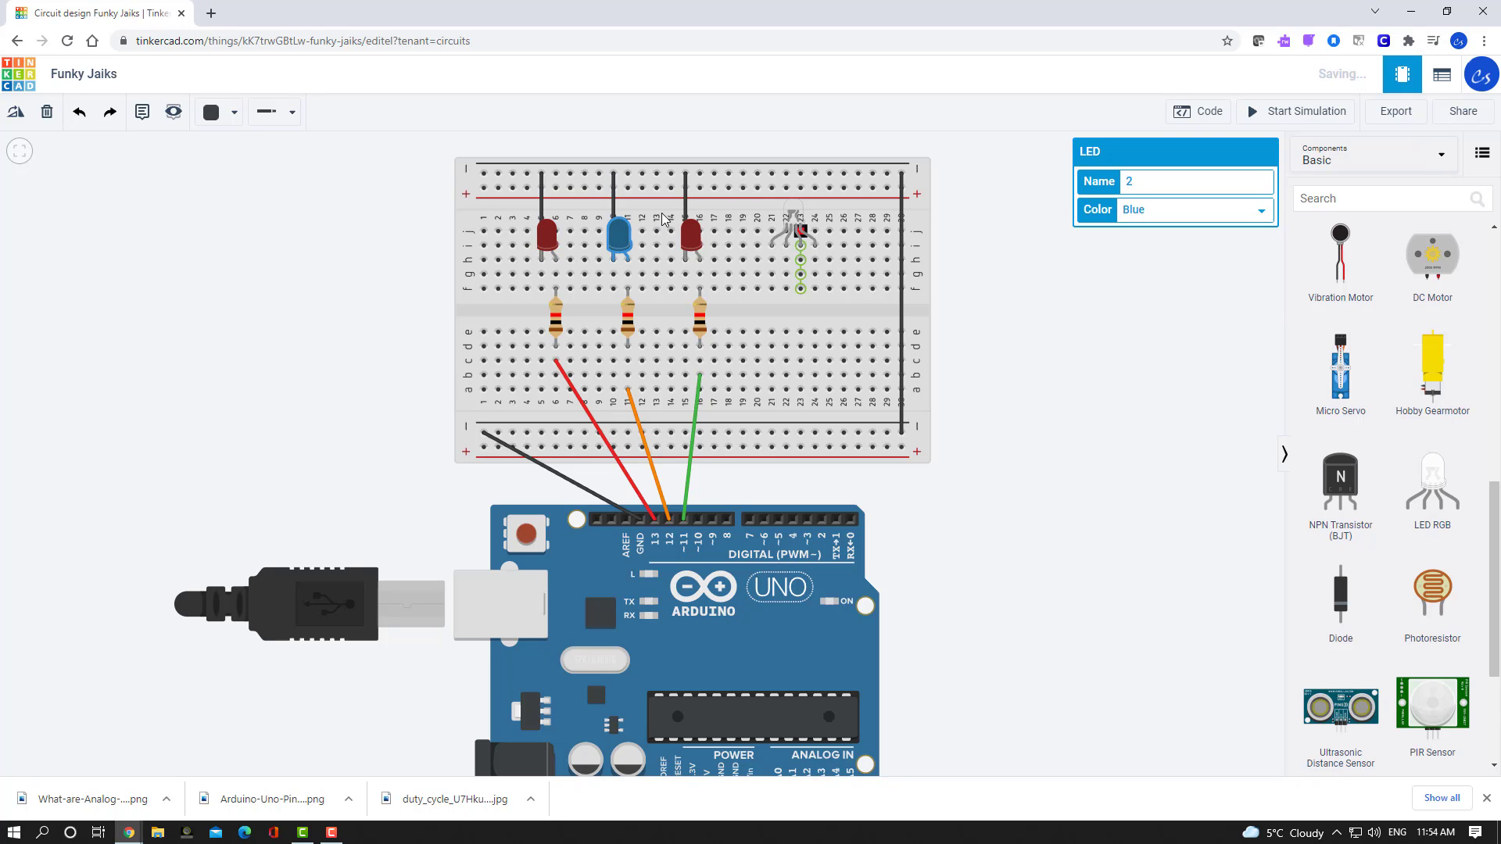
{"action": "left_click", "coordinate": [691, 234]}
{"action": "left_click", "coordinate": [1249, 211]}
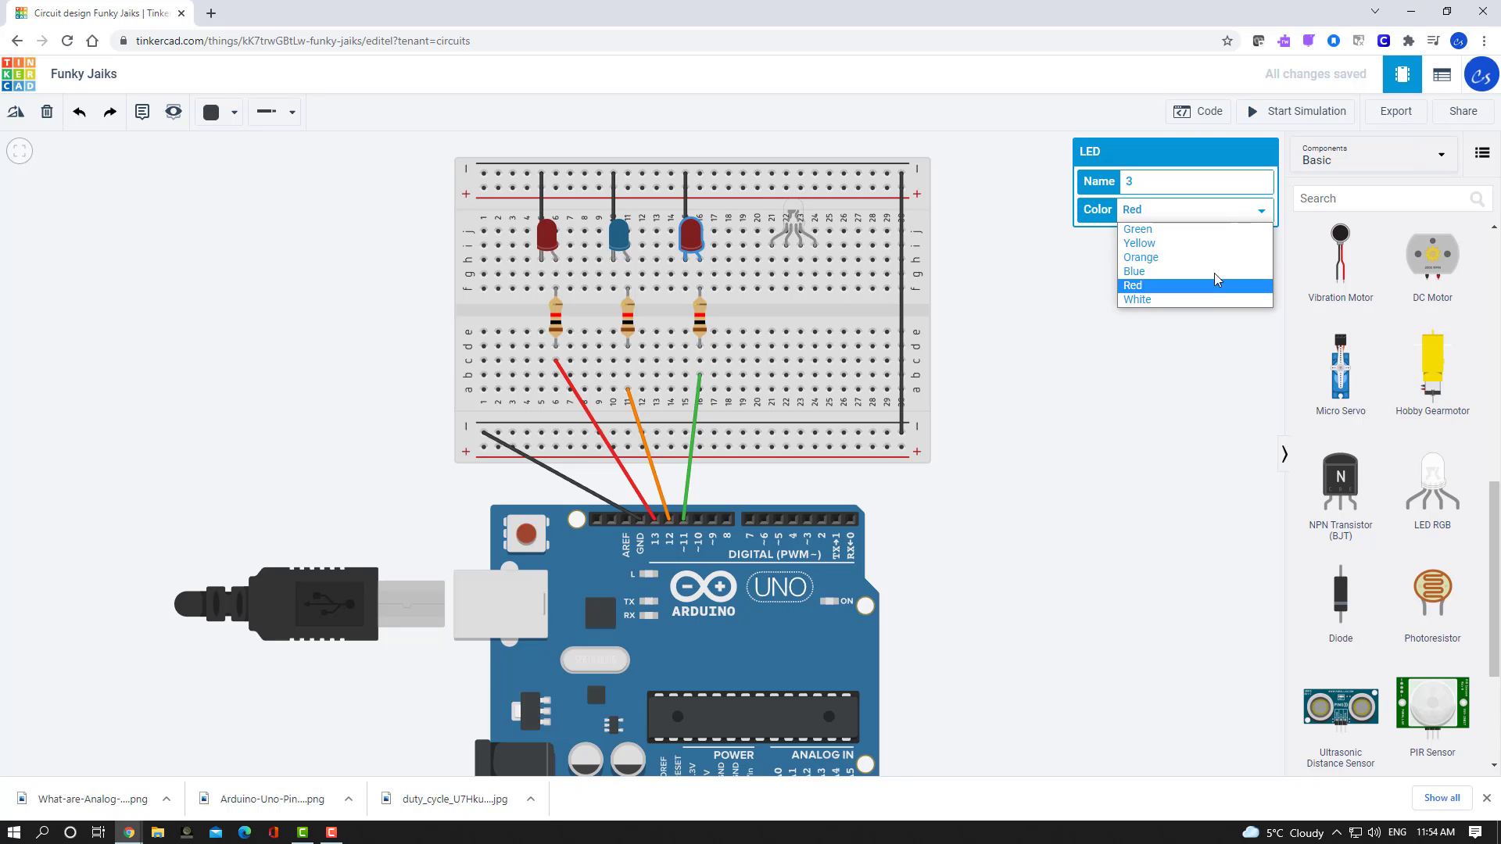
{"action": "left_click", "coordinate": [1224, 229]}
{"action": "left_click", "coordinate": [1117, 362]}
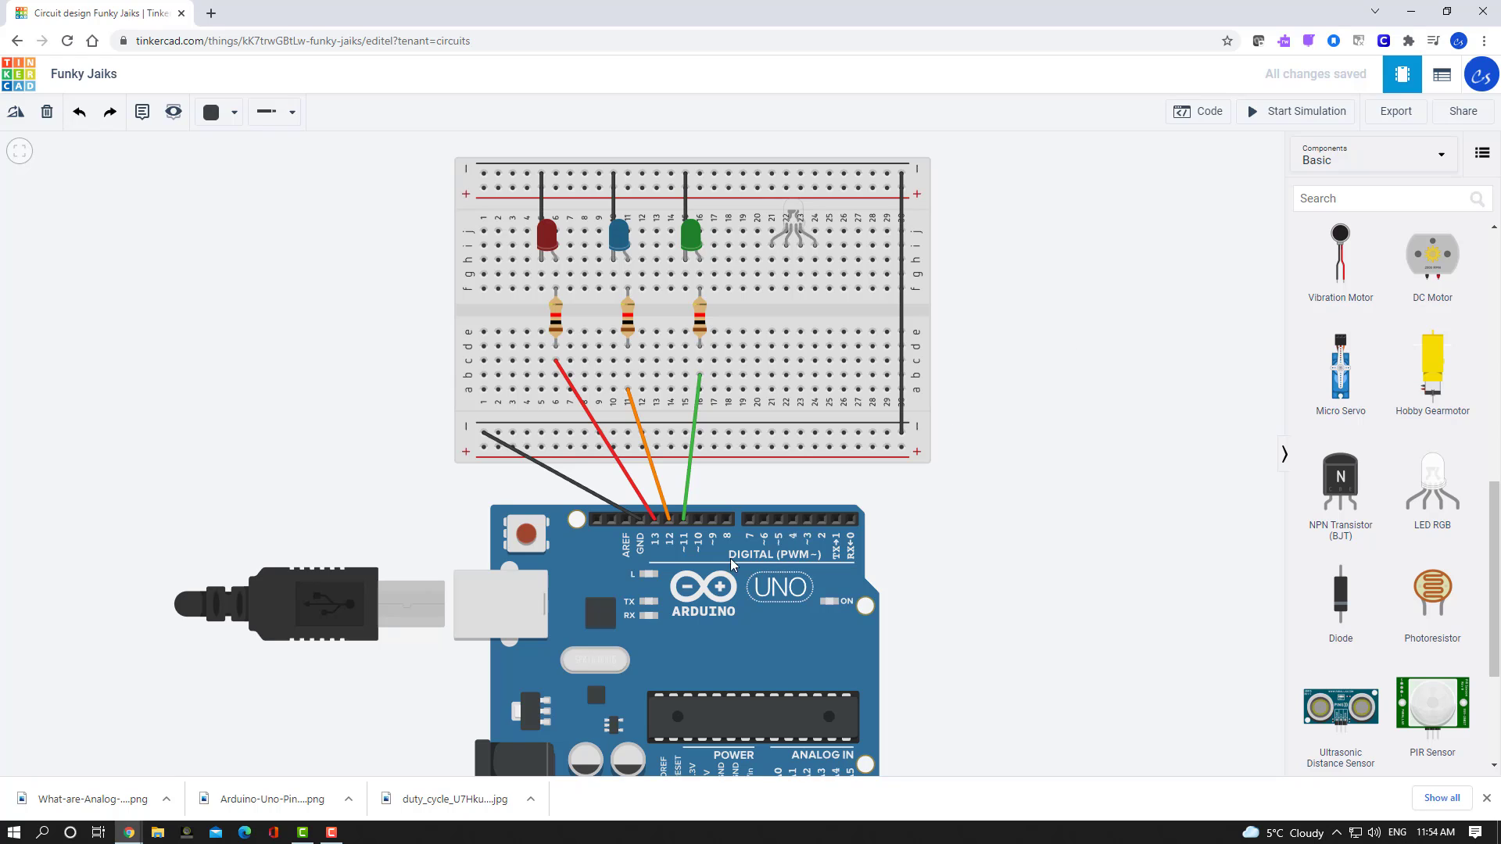
Wire Arduino pins 13, 12 and 11 to breadboard holes c21, c23 and c24 respectively
{"action": "left_click", "coordinate": [650, 519]}
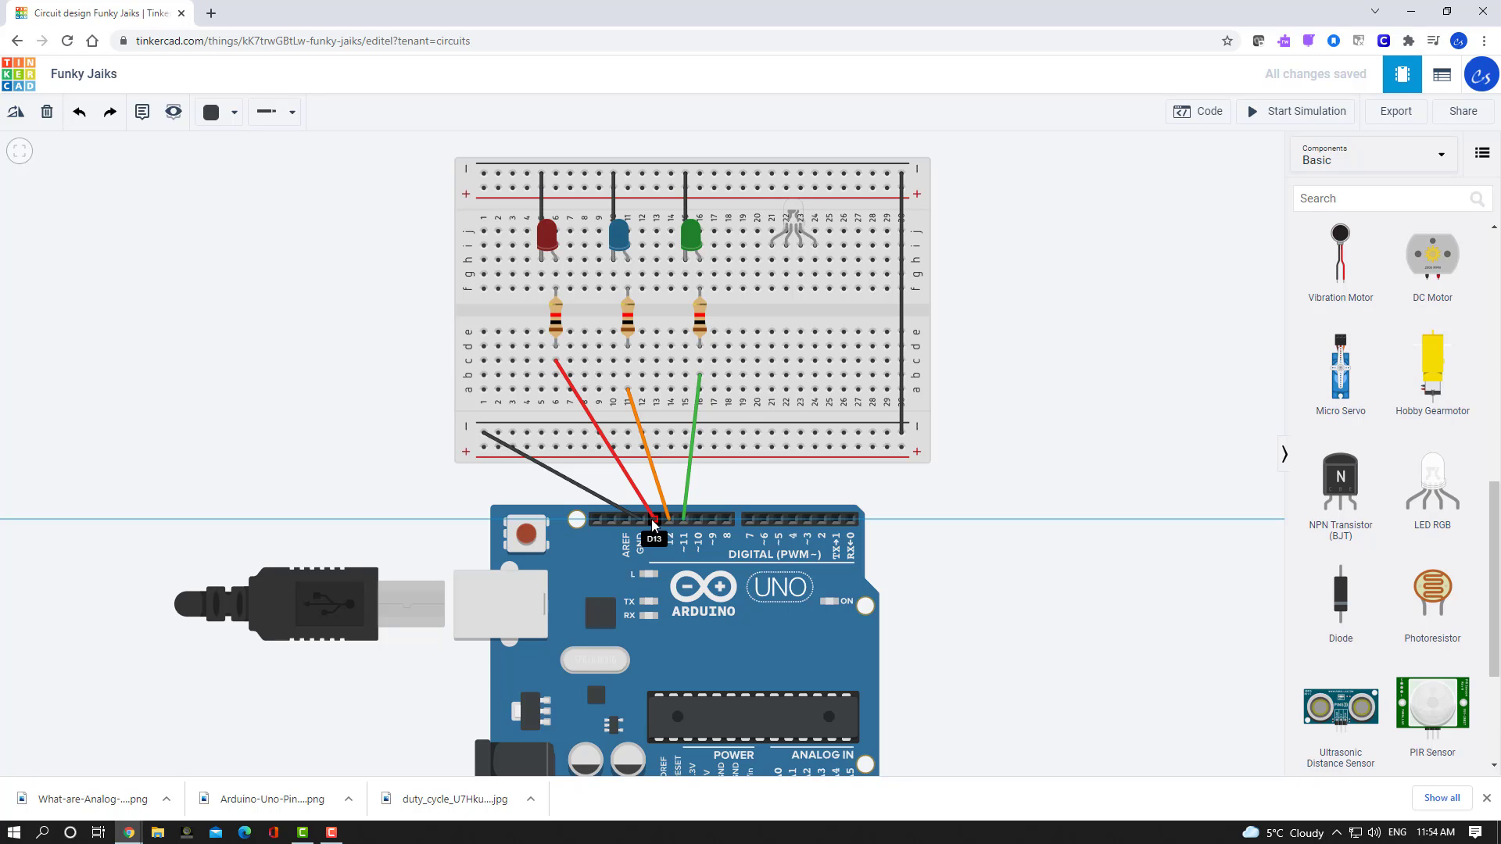
{"action": "left_click", "coordinate": [772, 360]}
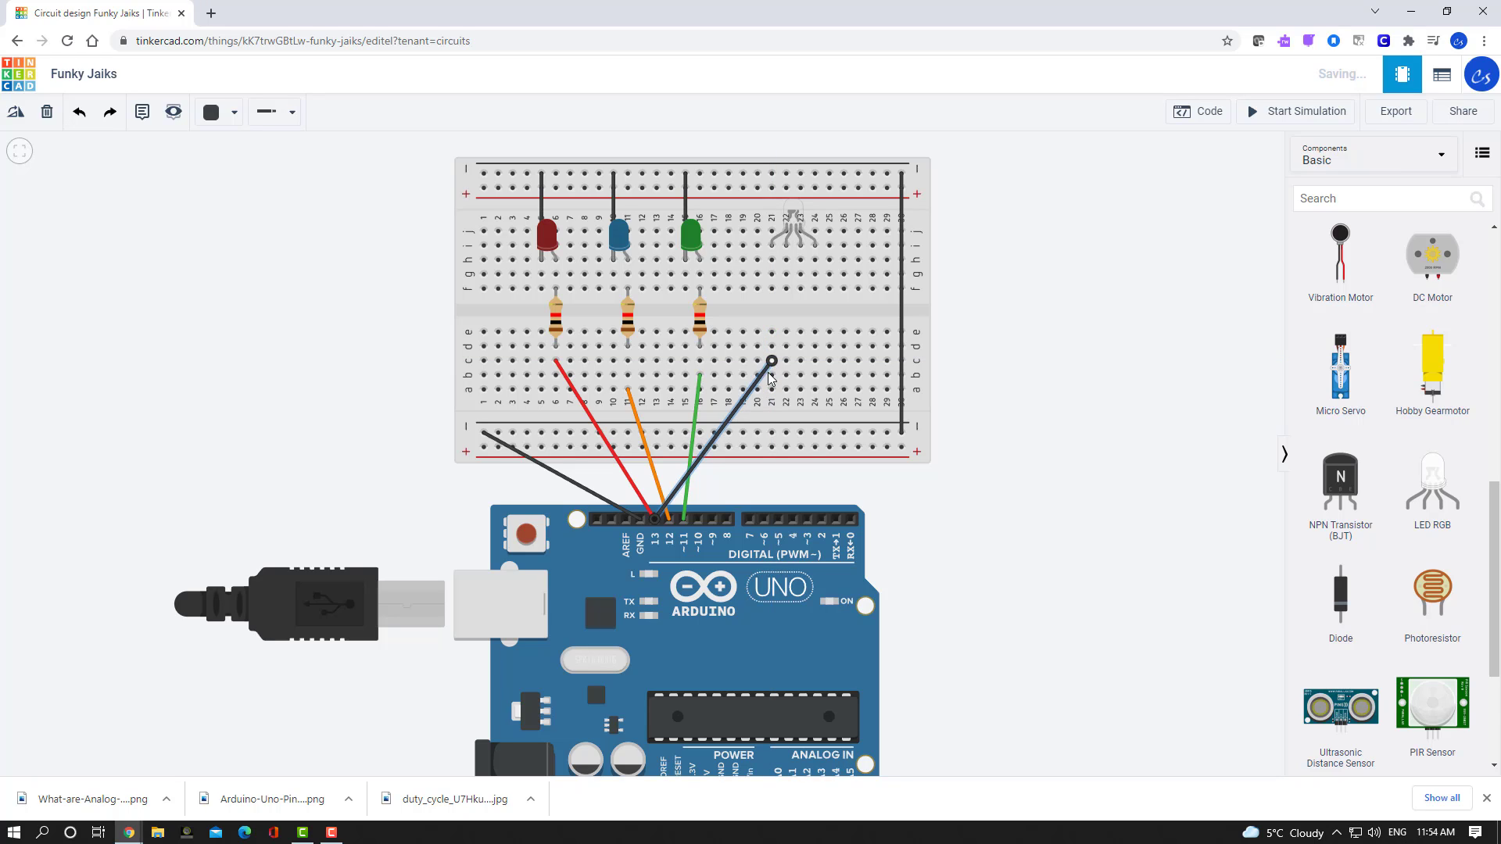
{"action": "left_click", "coordinate": [670, 520]}
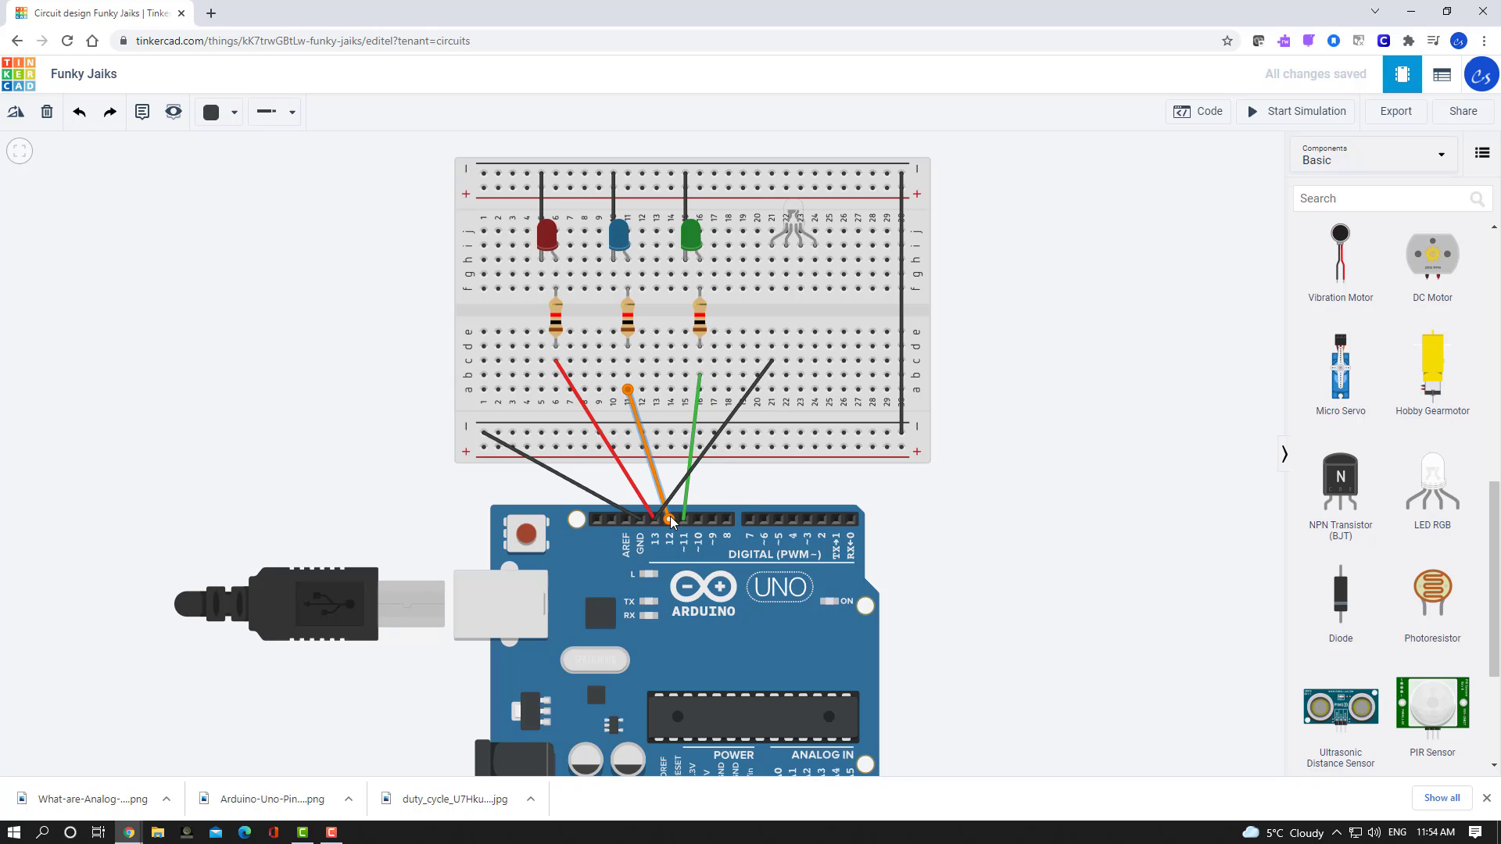
{"action": "left_click", "coordinate": [800, 361]}
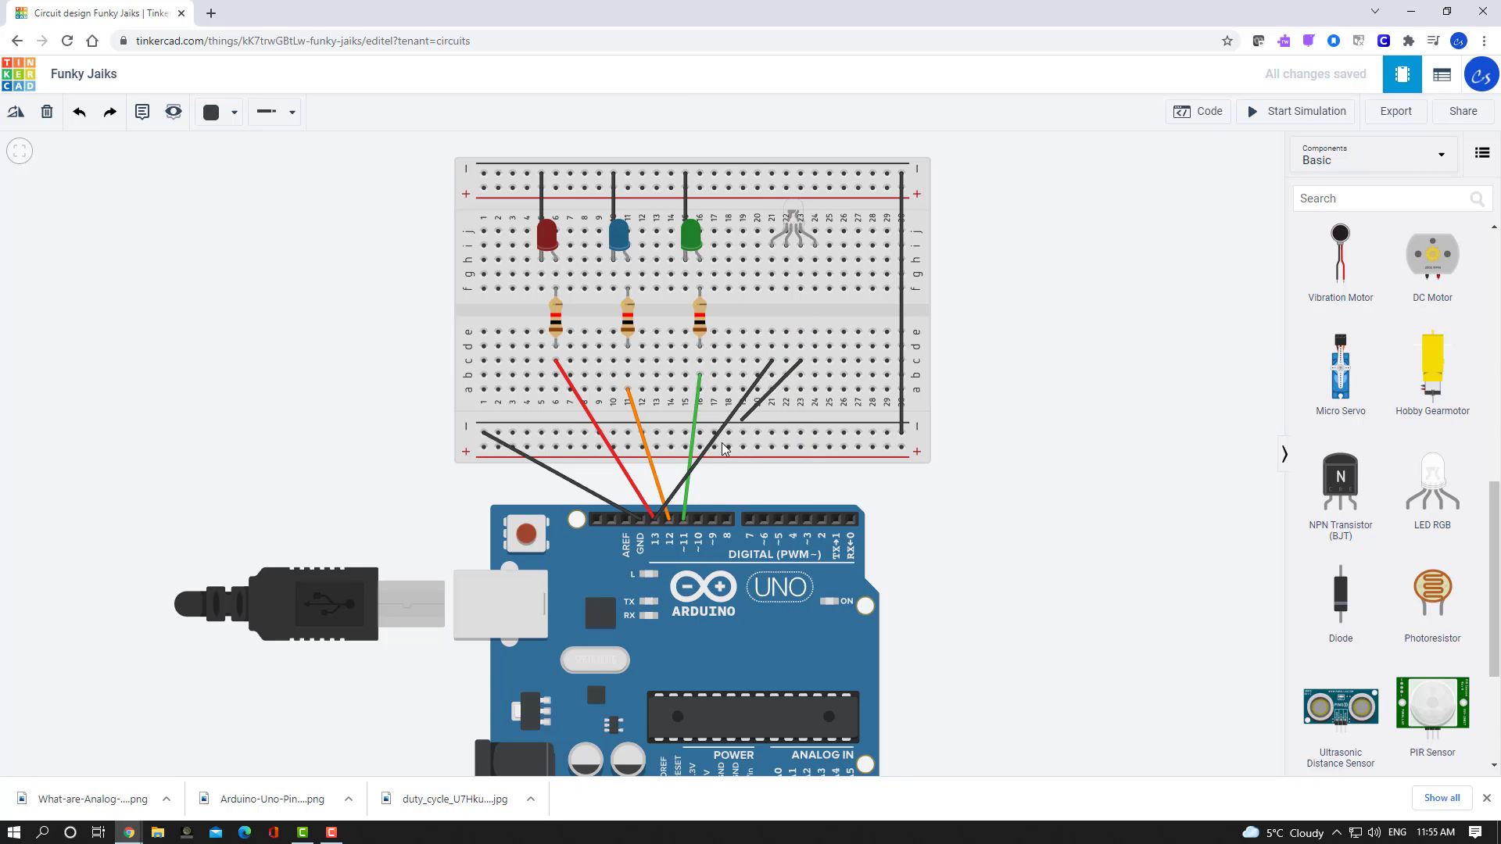
{"action": "left_click", "coordinate": [683, 518]}
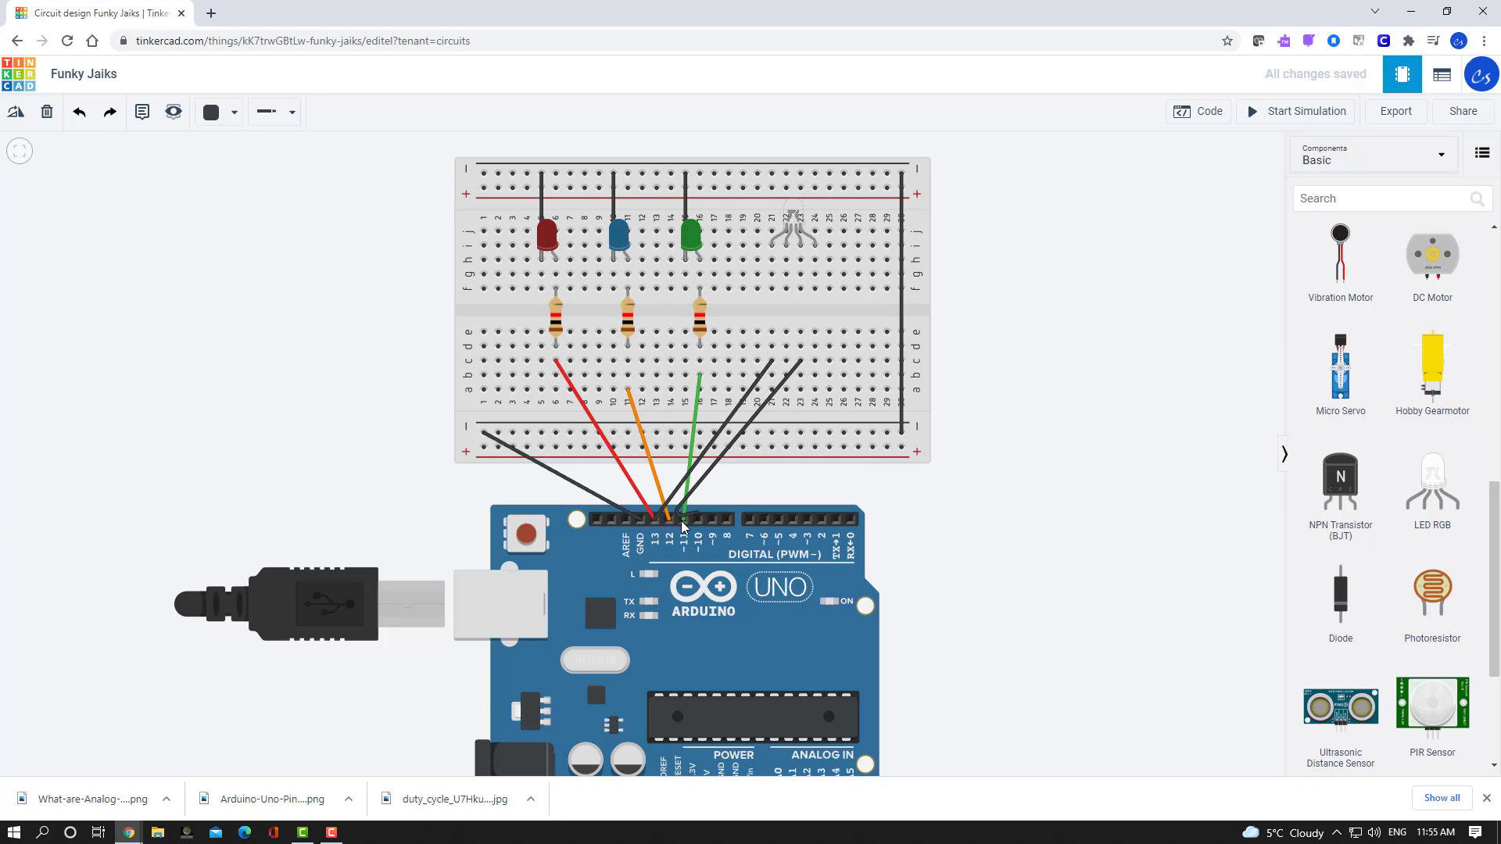
{"action": "left_click", "coordinate": [670, 521]}
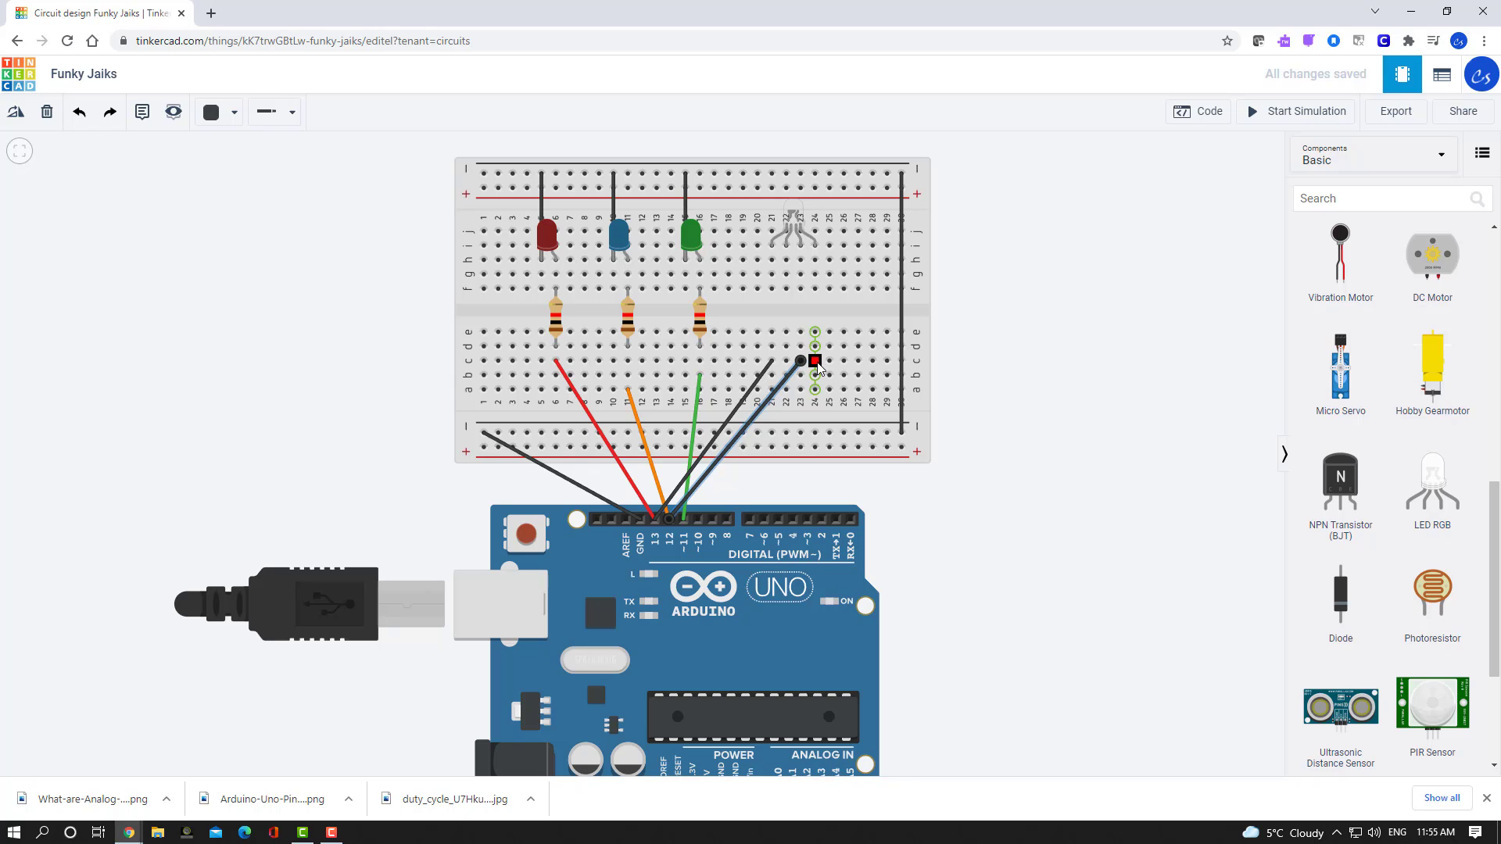
{"action": "left_click", "coordinate": [815, 362]}
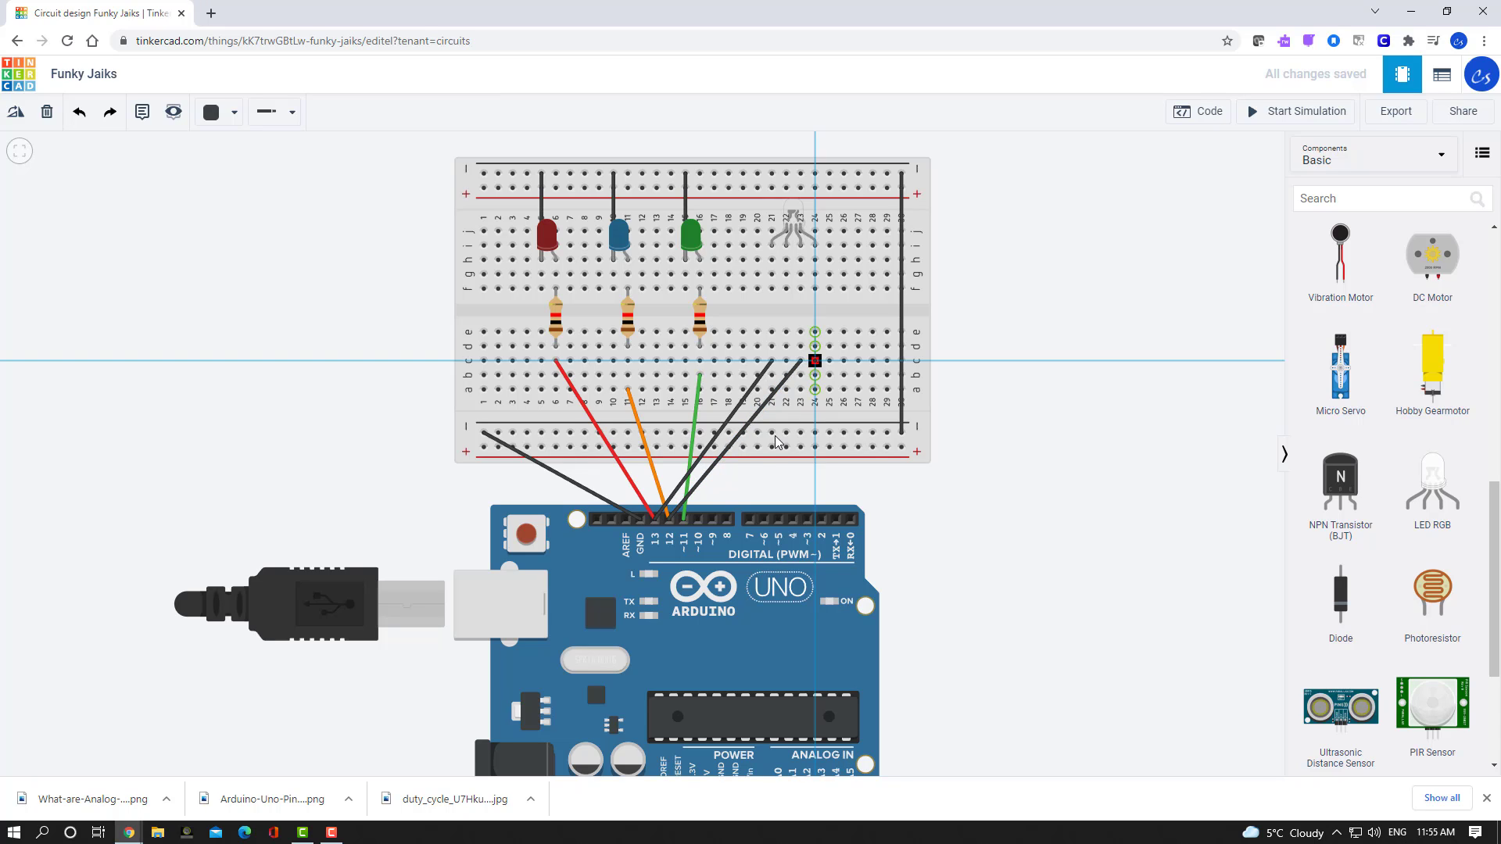
{"action": "left_click", "coordinate": [685, 519]}
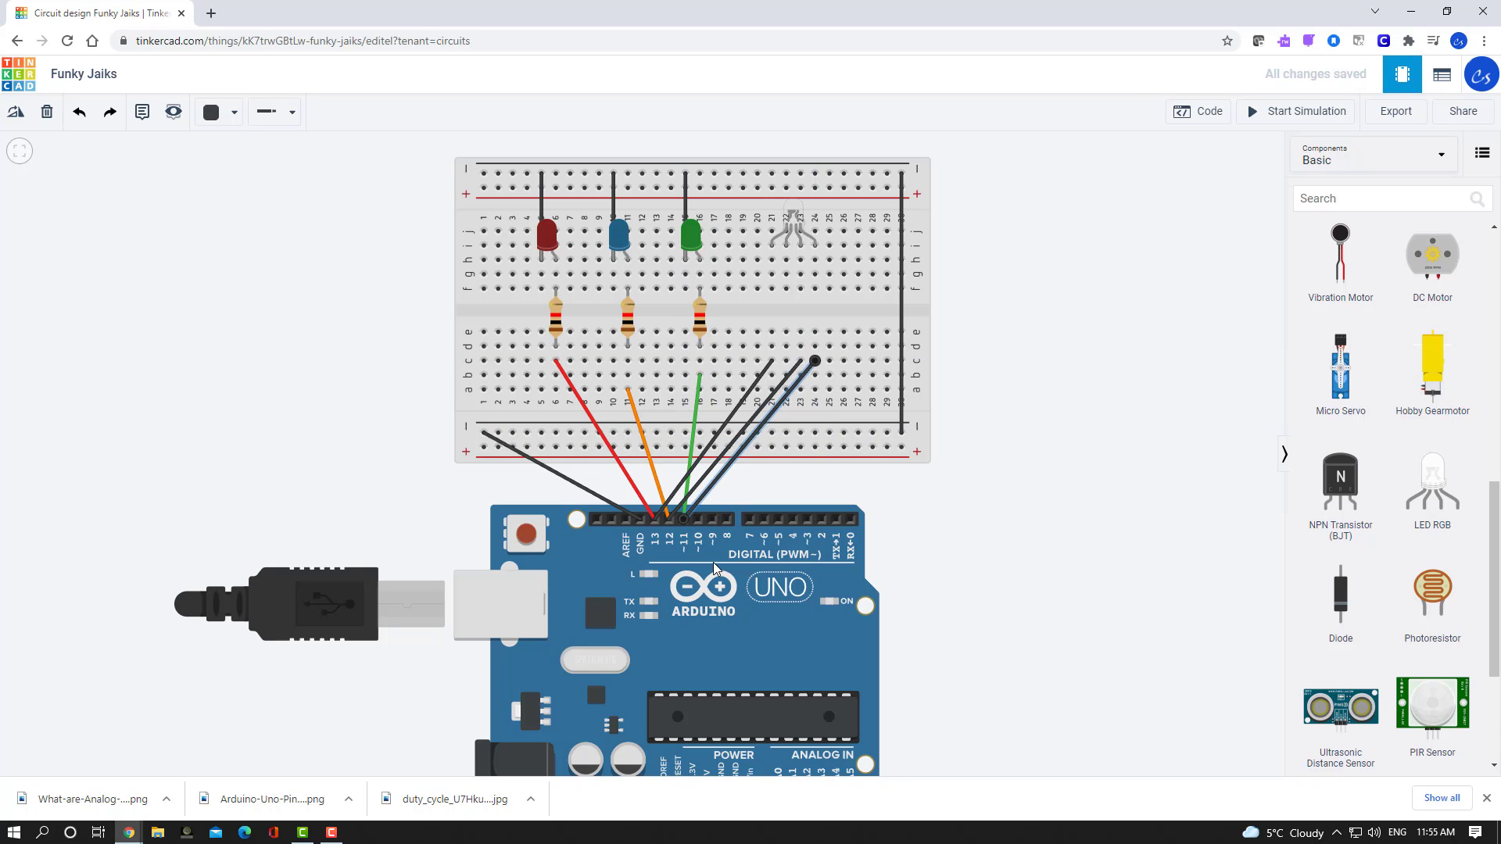
Place three 1 kΩ resistors across the breadboard's center gap in columns 21, 23 and 24
{"action": "scroll", "coordinate": [1438, 392], "scroll_direction": "up", "scroll_amount": 10}
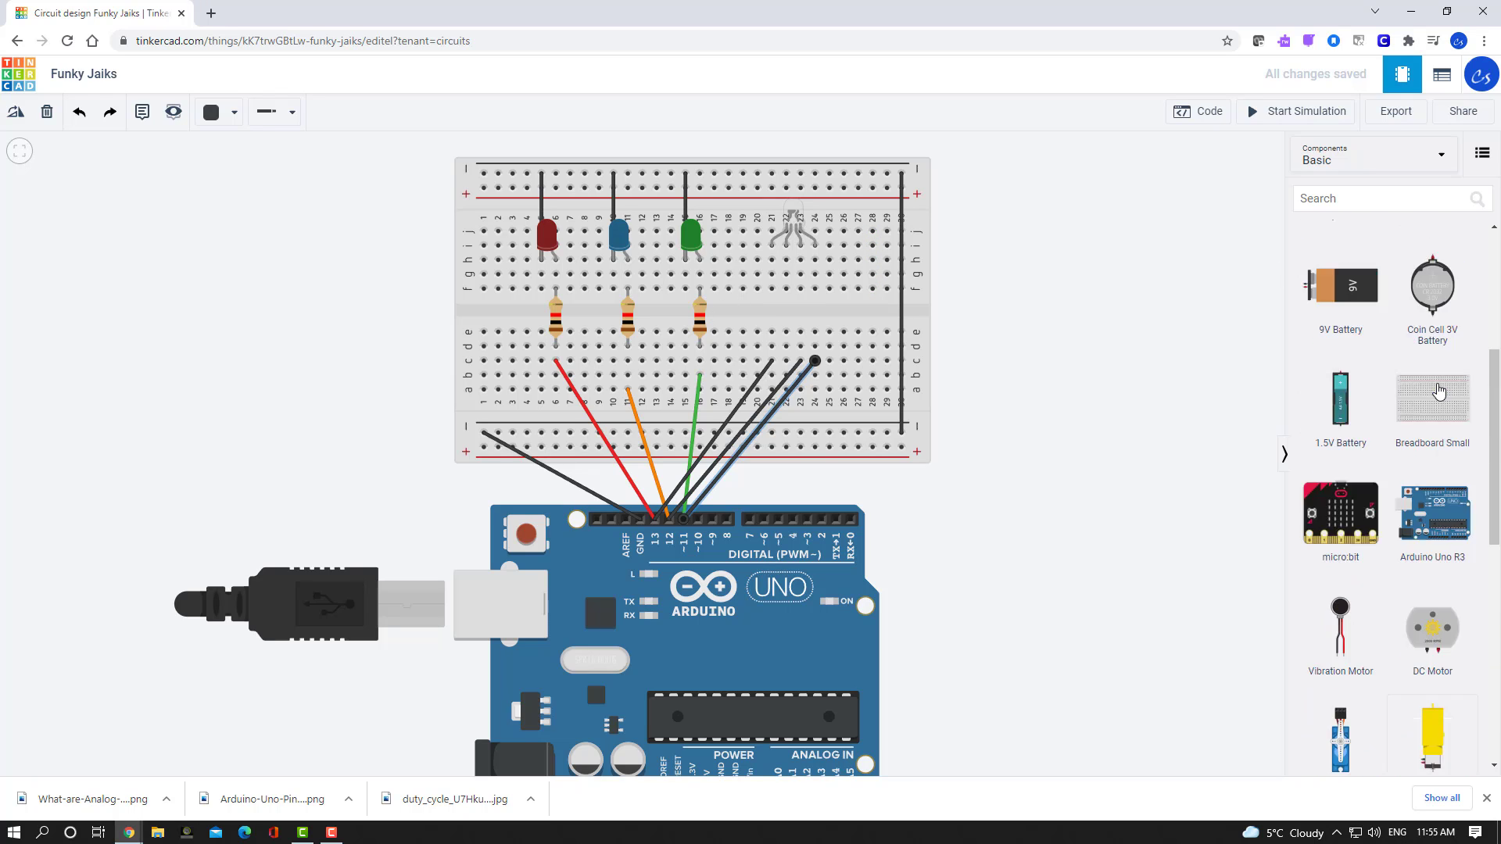
{"action": "left_click_drag", "start_coordinate": [1340, 287], "coordinate": [771, 320]}
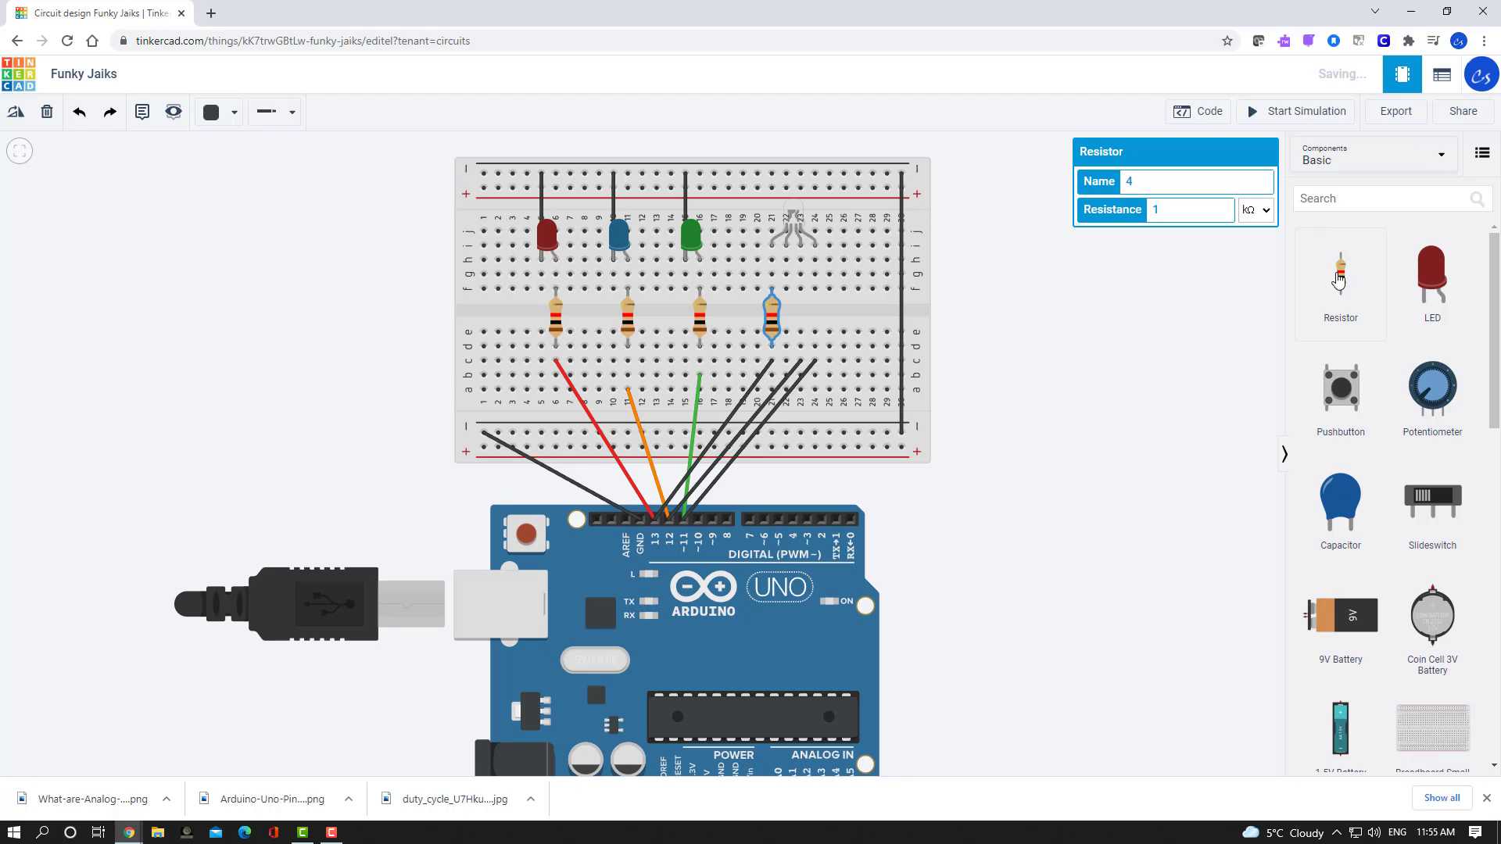
{"action": "left_click_drag", "start_coordinate": [1338, 283], "coordinate": [906, 301]}
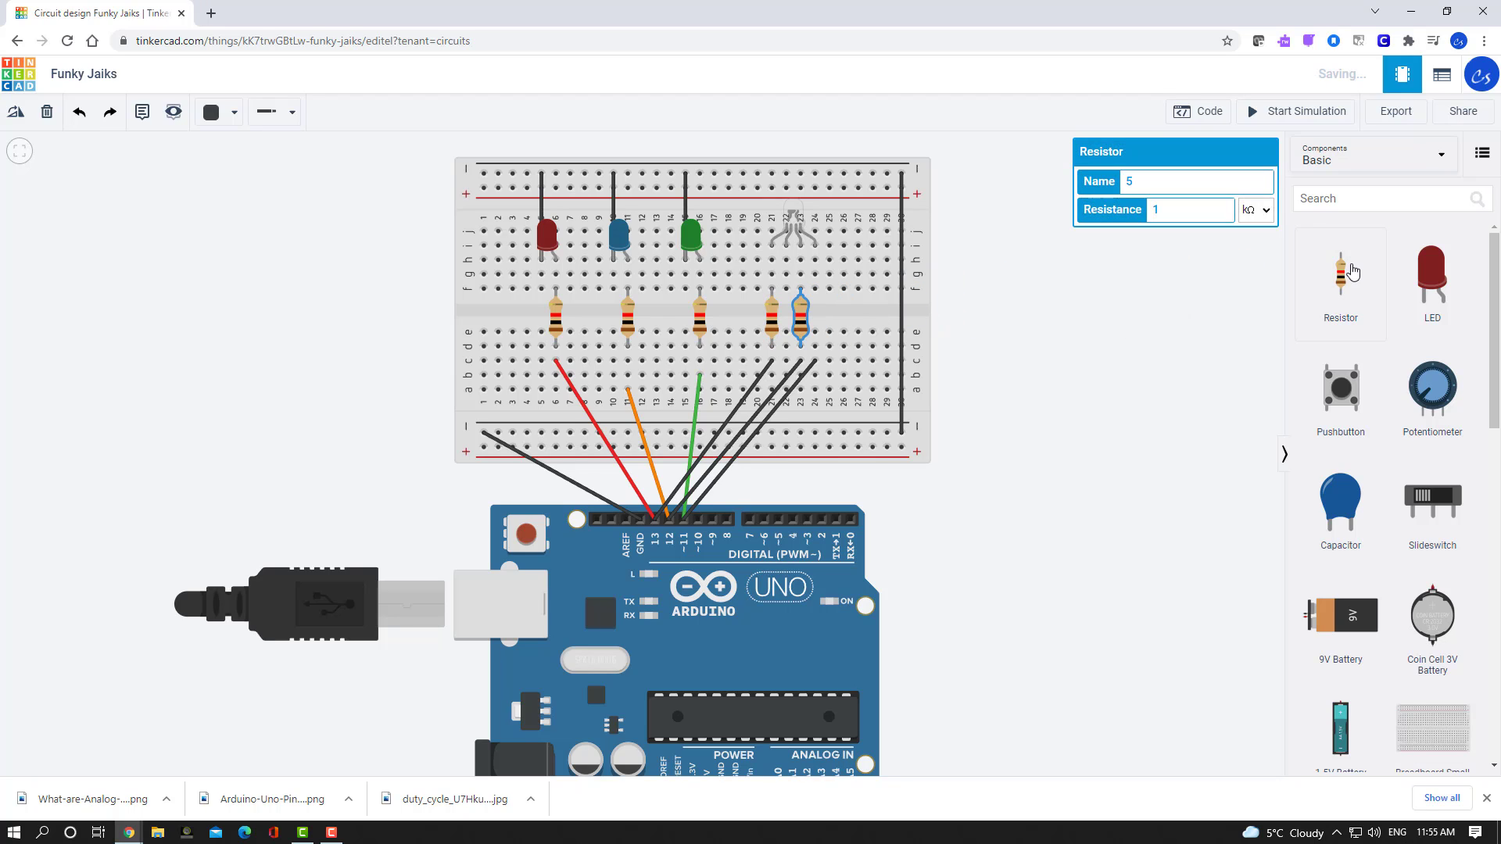
{"action": "left_click_drag", "start_coordinate": [1340, 283], "coordinate": [819, 327]}
{"action": "left_click", "coordinate": [817, 321]}
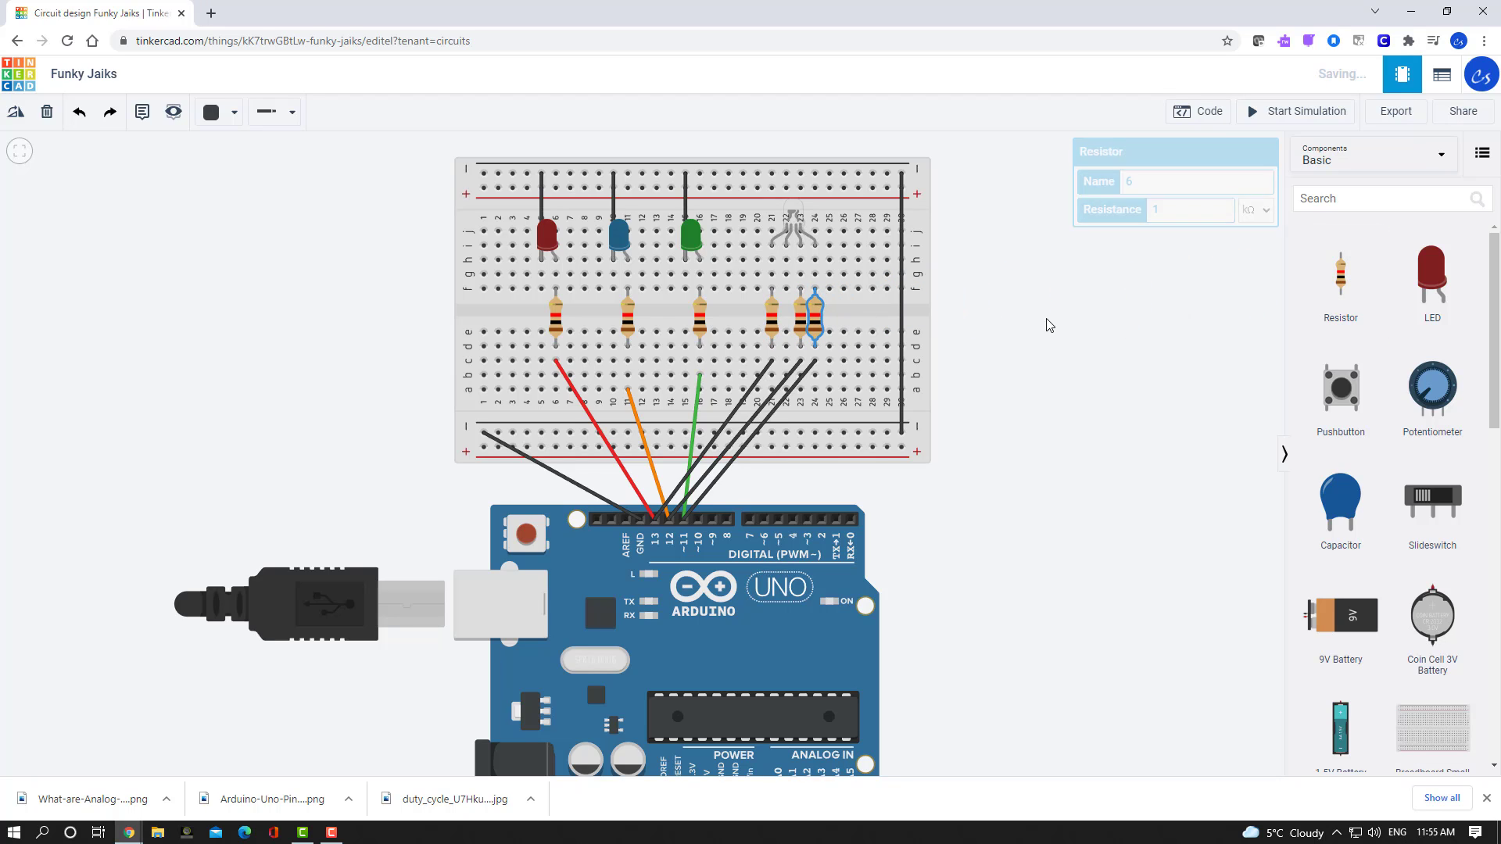
{"action": "left_click", "coordinate": [1104, 339]}
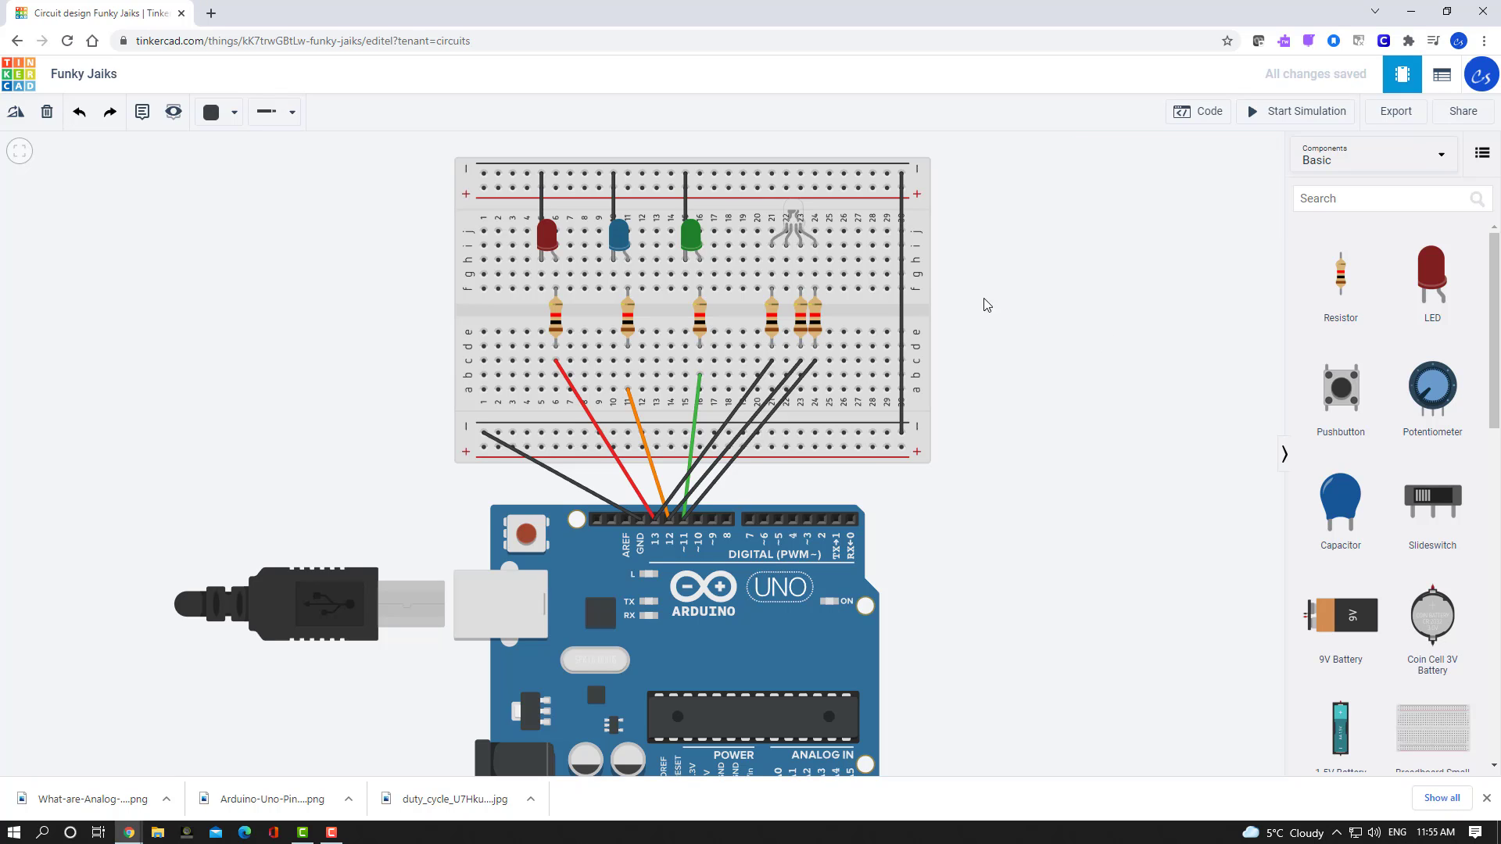
Wire hole j22 to the breadboard's upper negative rail and seat the RGB LED's legs in row g
{"action": "left_click", "coordinate": [786, 241]}
{"action": "left_click", "coordinate": [786, 231]}
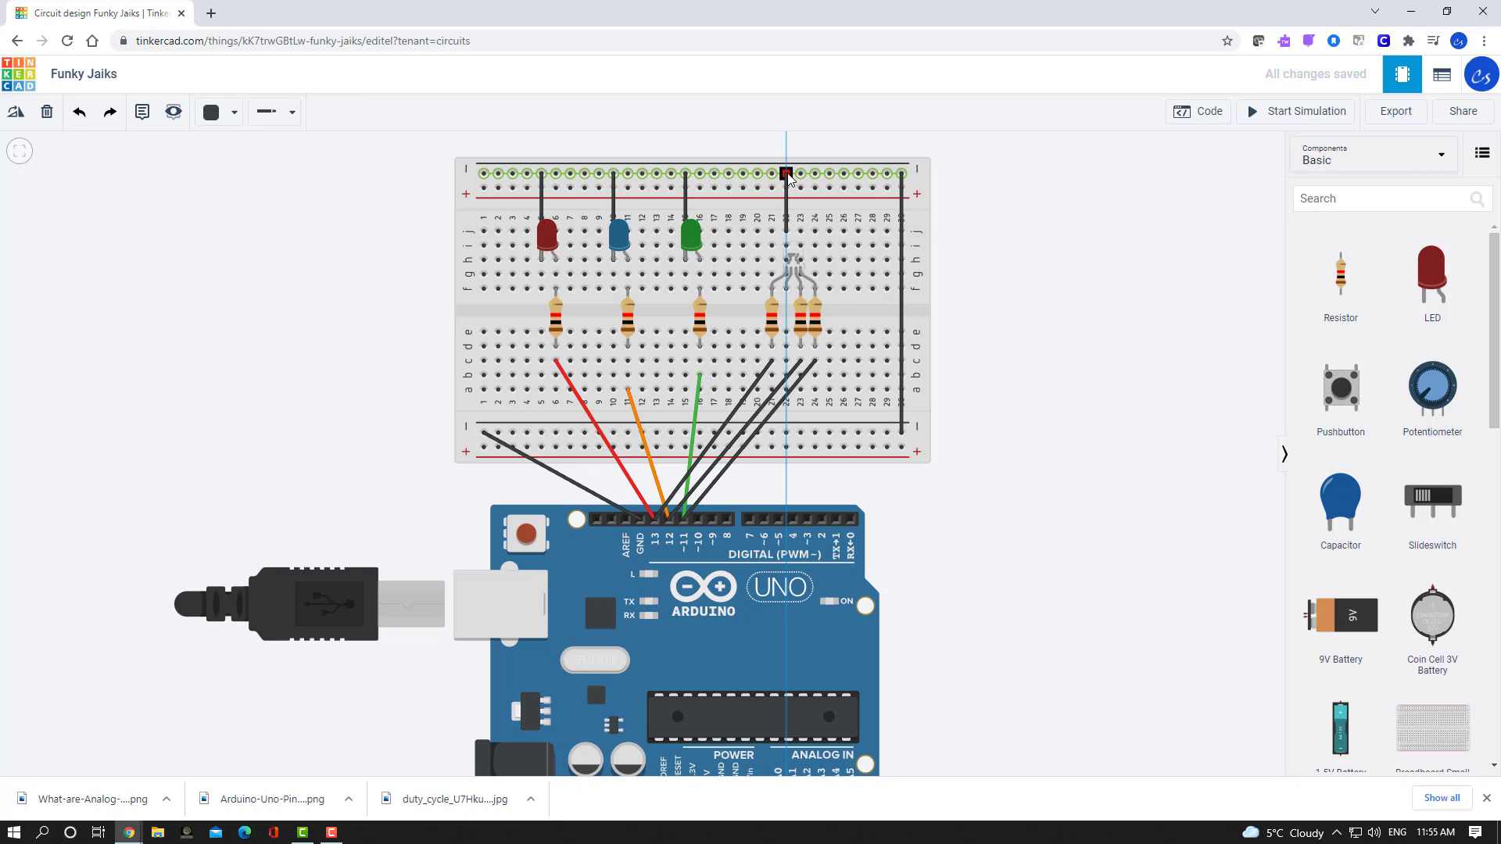
{"action": "left_click", "coordinate": [787, 173]}
{"action": "left_click", "coordinate": [1011, 223]}
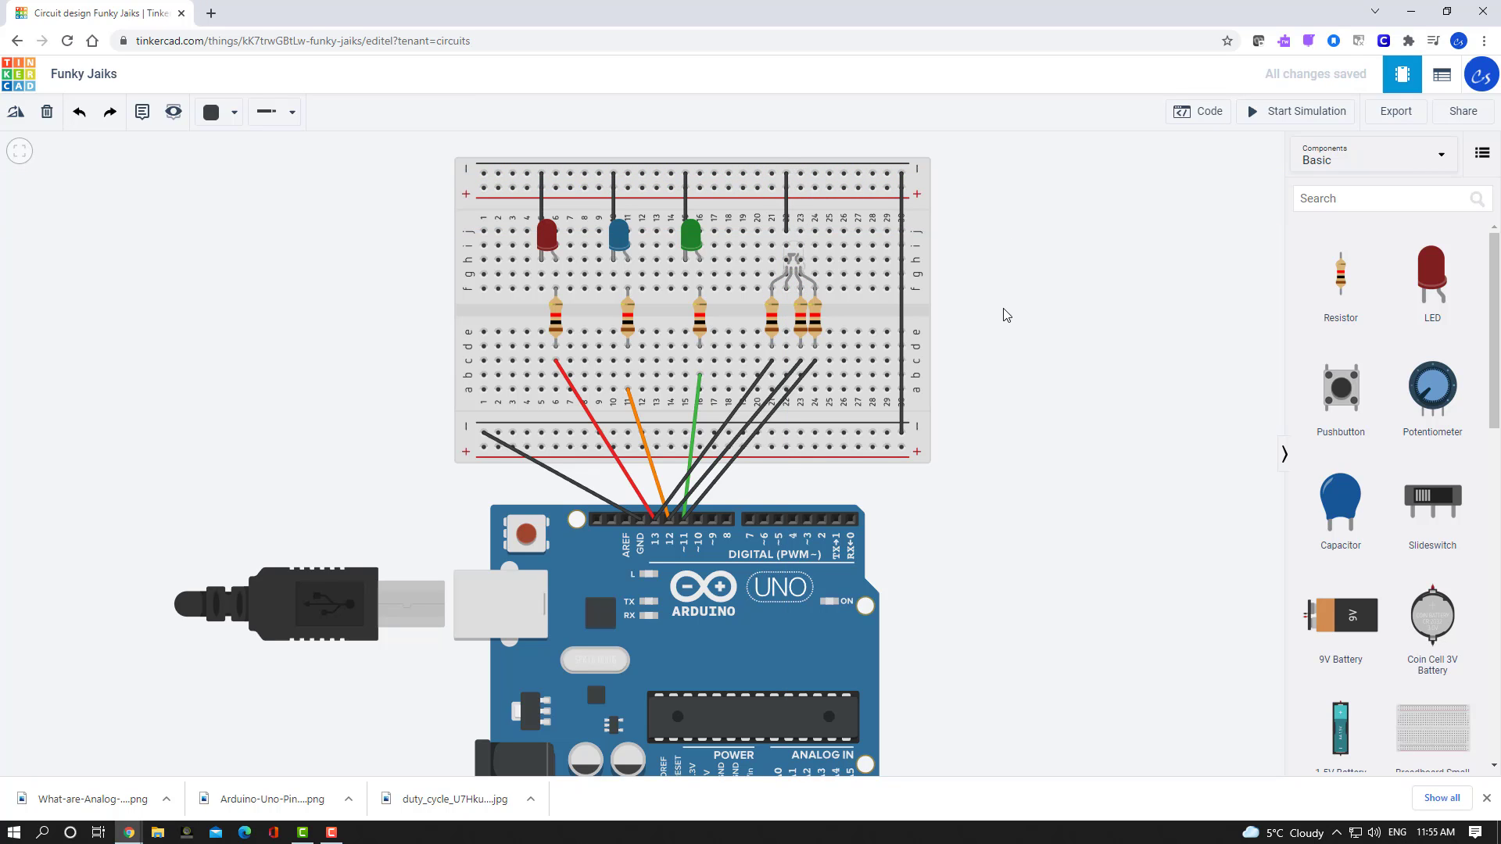
{"action": "left_click_drag", "start_coordinate": [796, 261], "coordinate": [799, 247]}
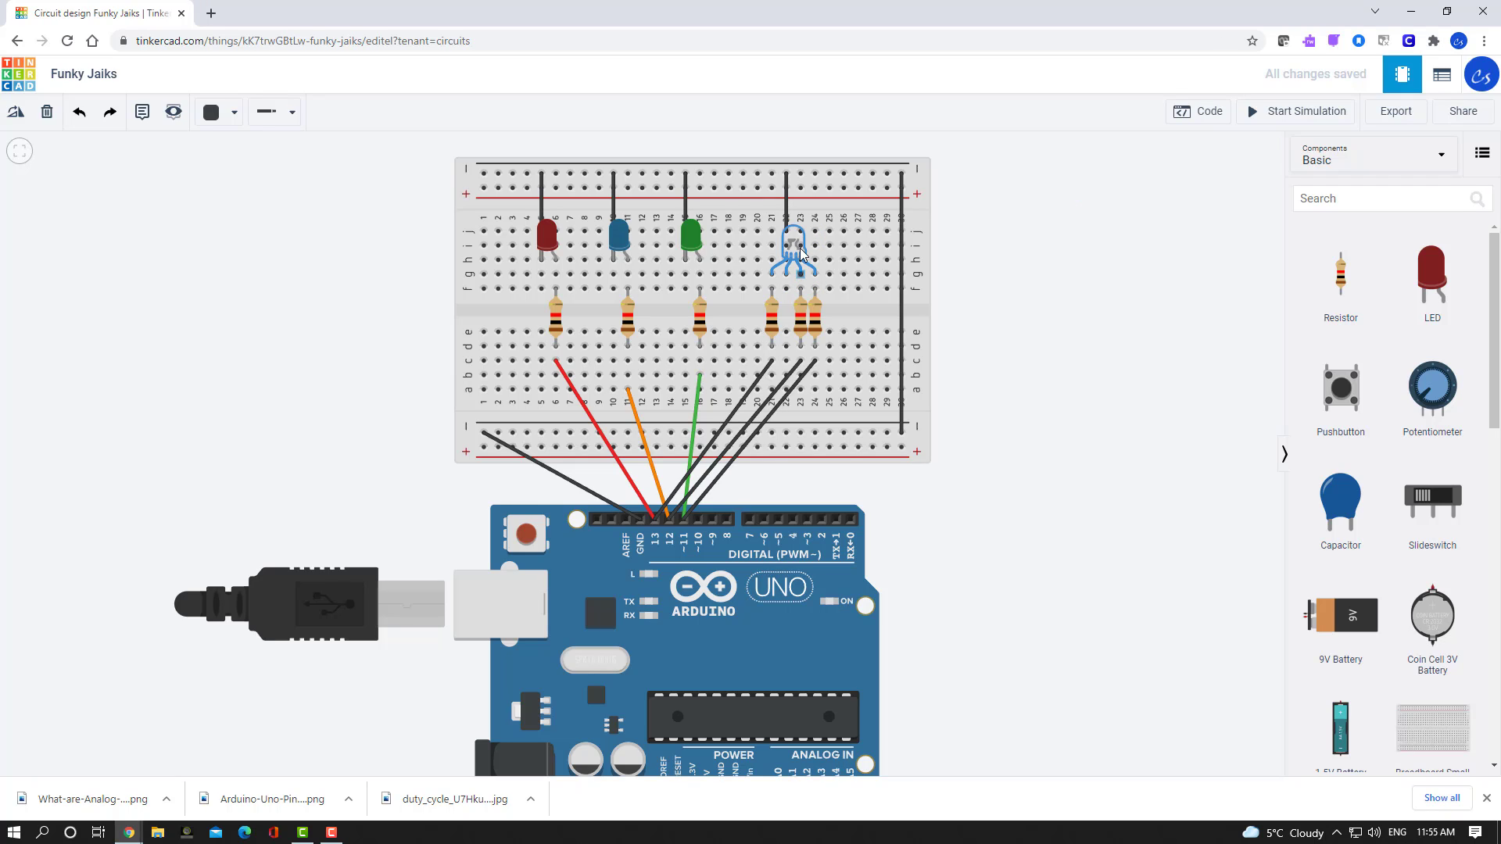
{"action": "left_click", "coordinate": [1094, 275]}
Run the simulation to compare the RGB LED's color with the single-color LEDs, and stop it
{"action": "left_click", "coordinate": [1299, 114]}
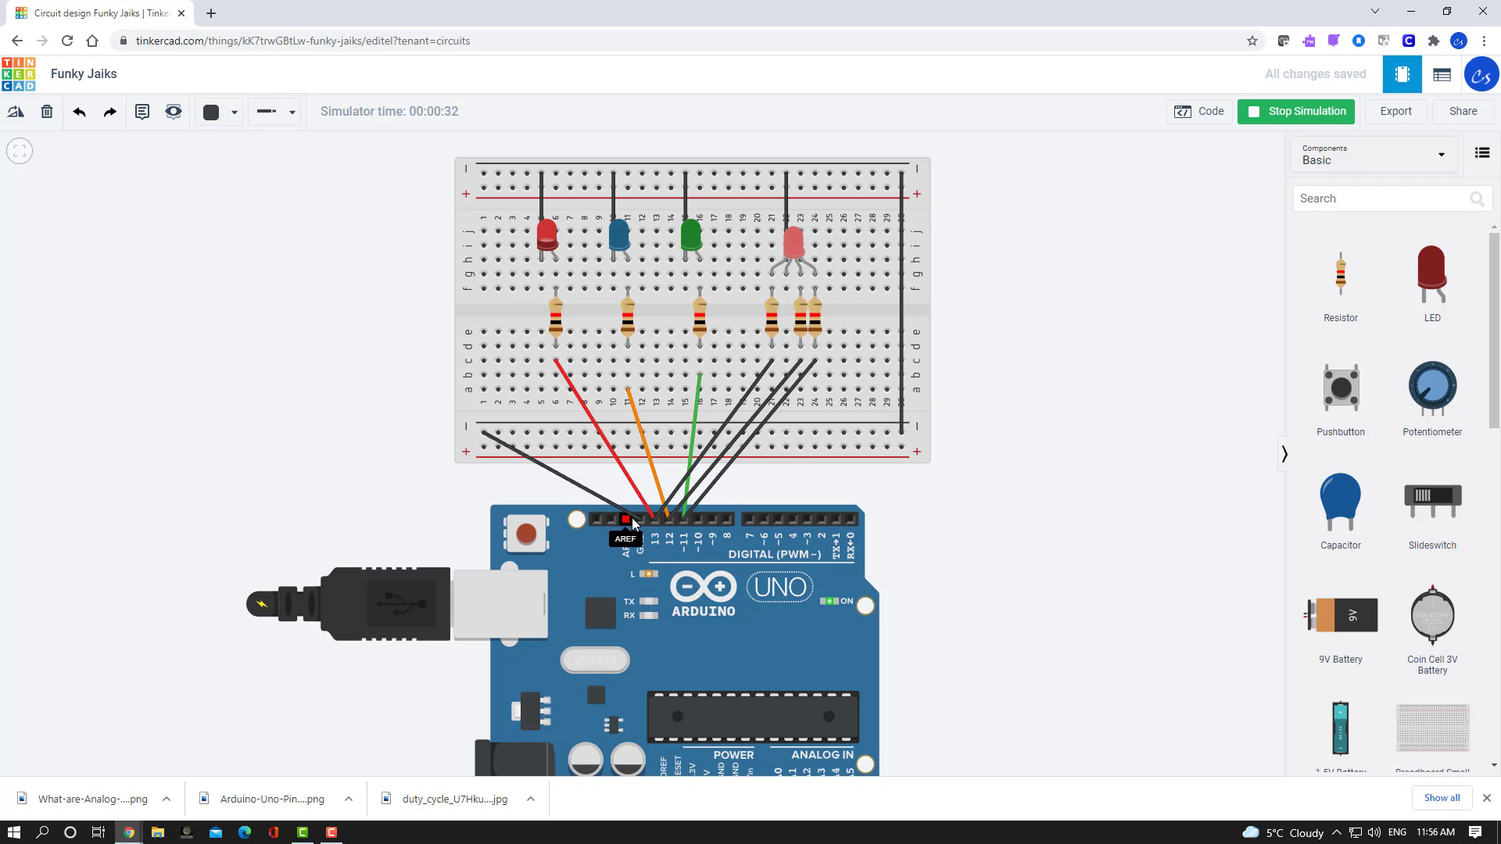
{"action": "left_click", "coordinate": [1295, 112]}
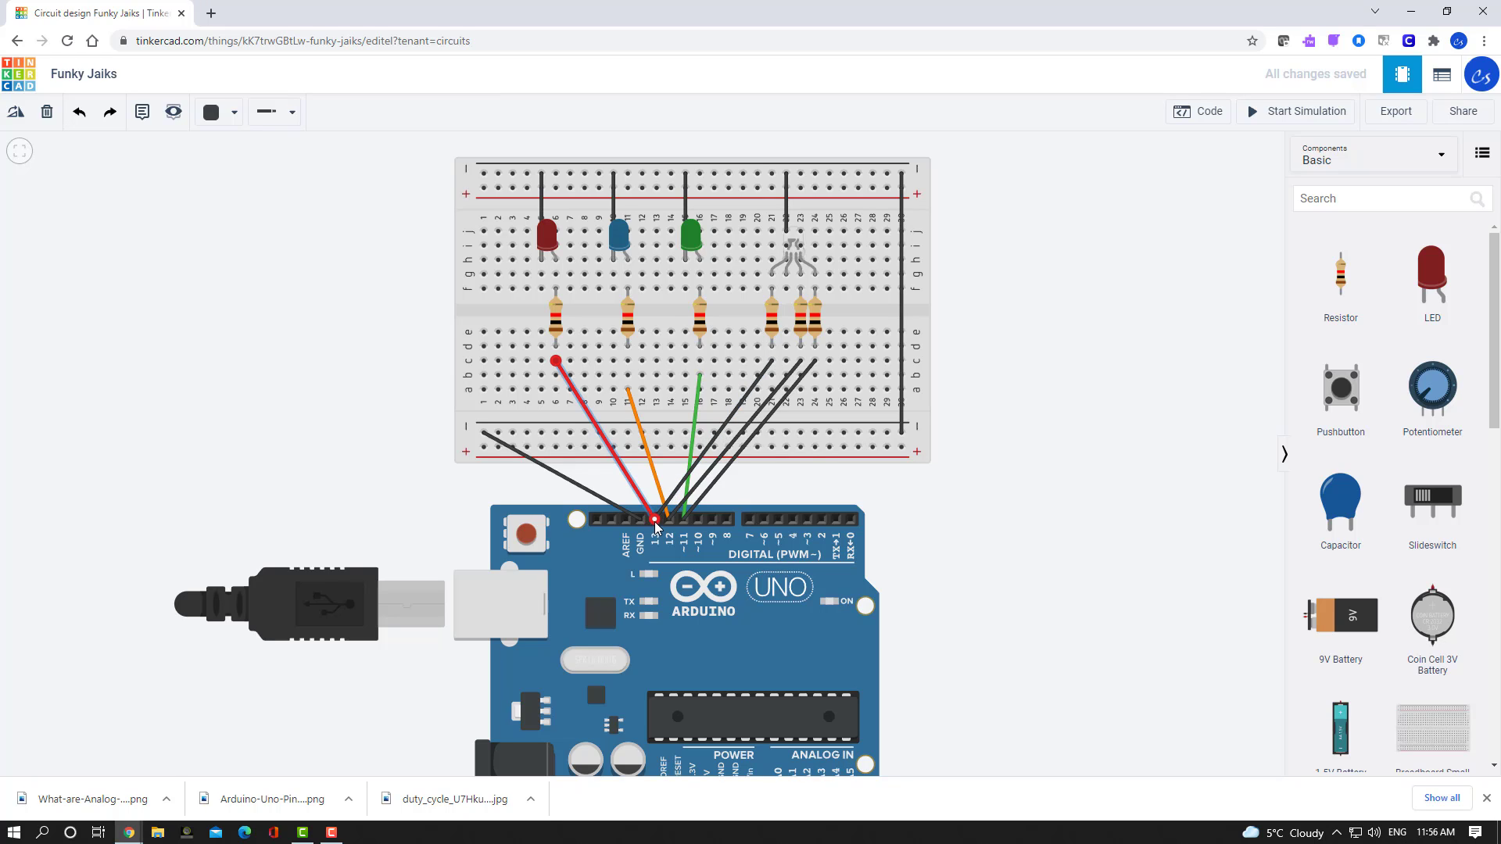
Move the red wire's pin 13 end to hole c8 and reroute the black pin 13 wire from c21 to a8
{"action": "left_click_drag", "start_coordinate": [654, 521], "coordinate": [585, 362]}
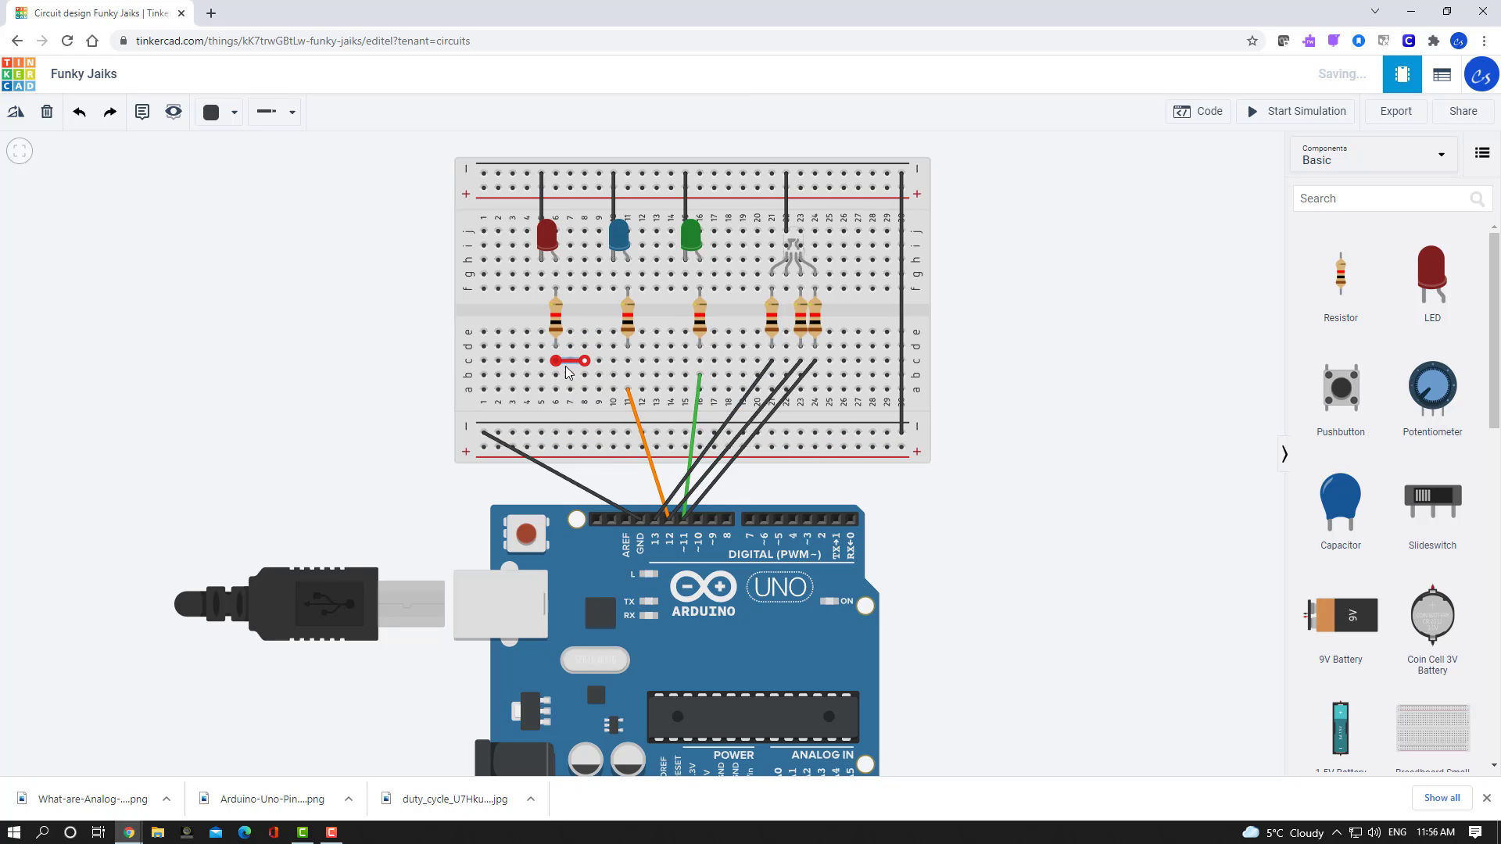
{"action": "left_click", "coordinate": [654, 520]}
{"action": "left_click", "coordinate": [601, 403]}
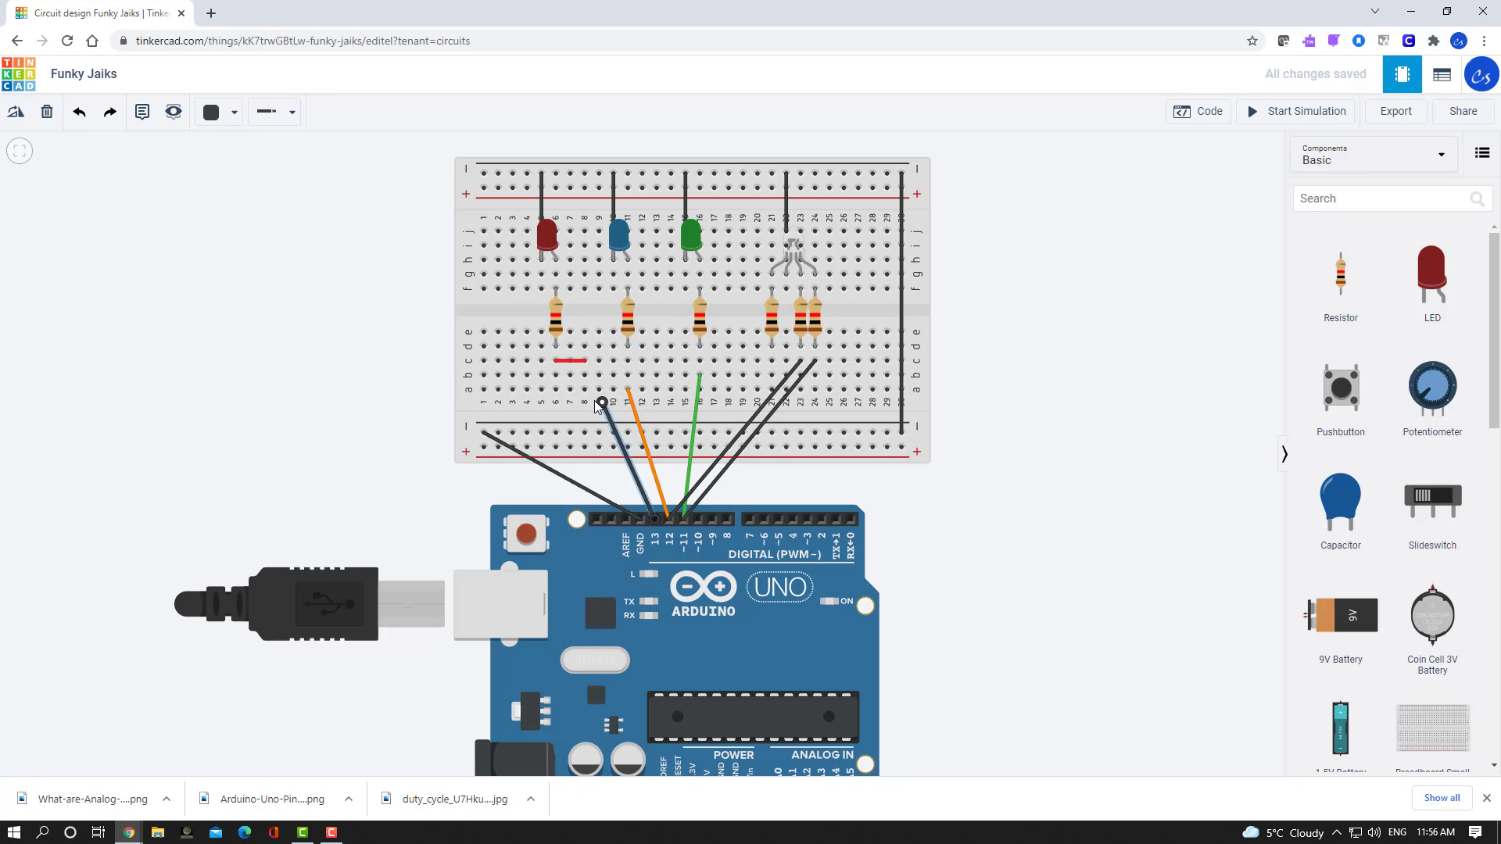
{"action": "left_click_drag", "start_coordinate": [601, 402], "coordinate": [584, 388]}
Connect hole b8 to hole c21 with a new wire and color it red
{"action": "left_click", "coordinate": [582, 374]}
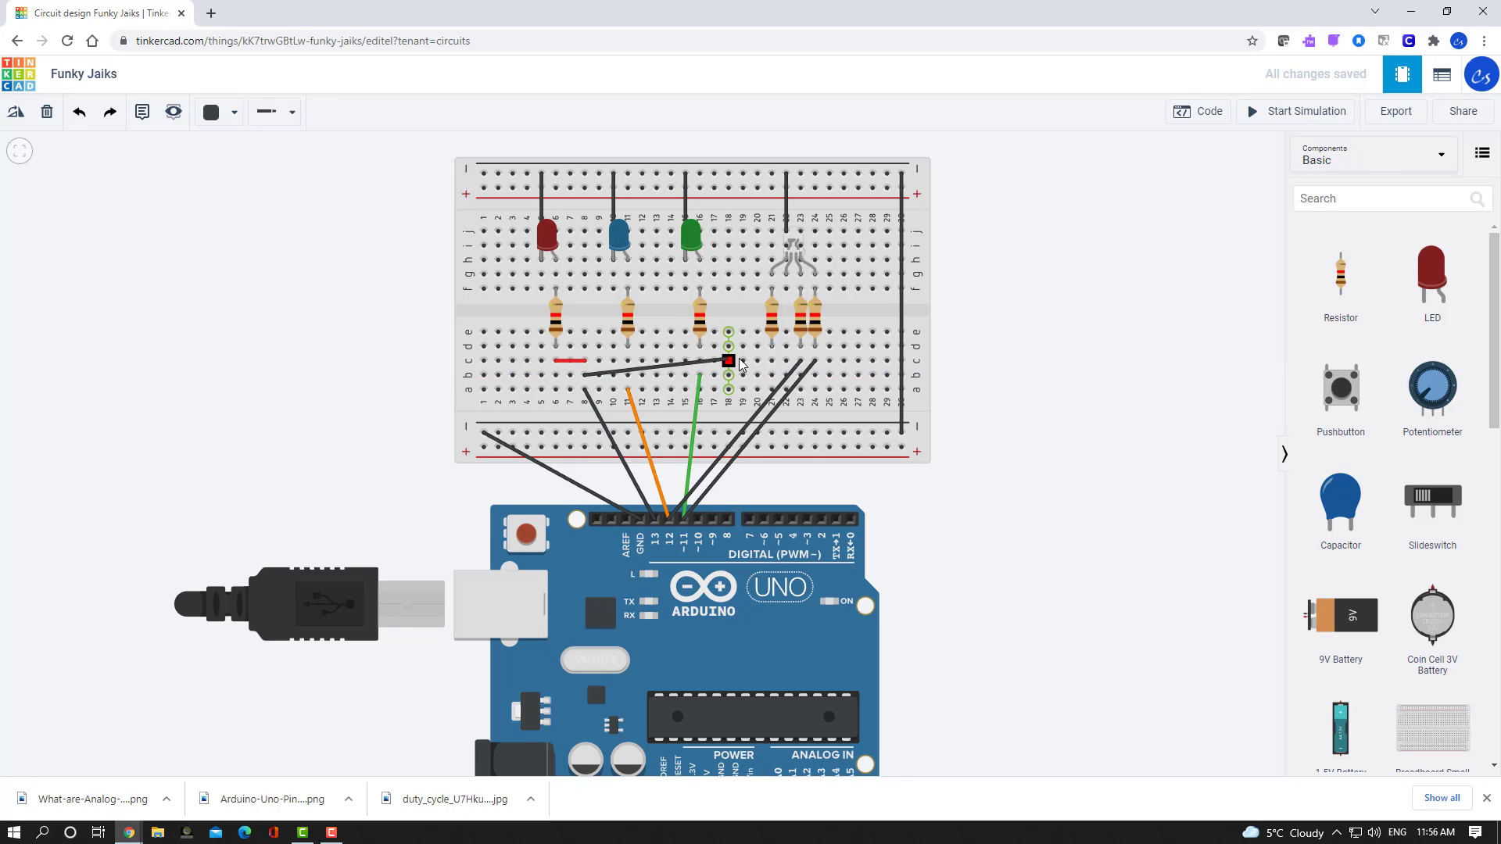
{"action": "left_click", "coordinate": [772, 361]}
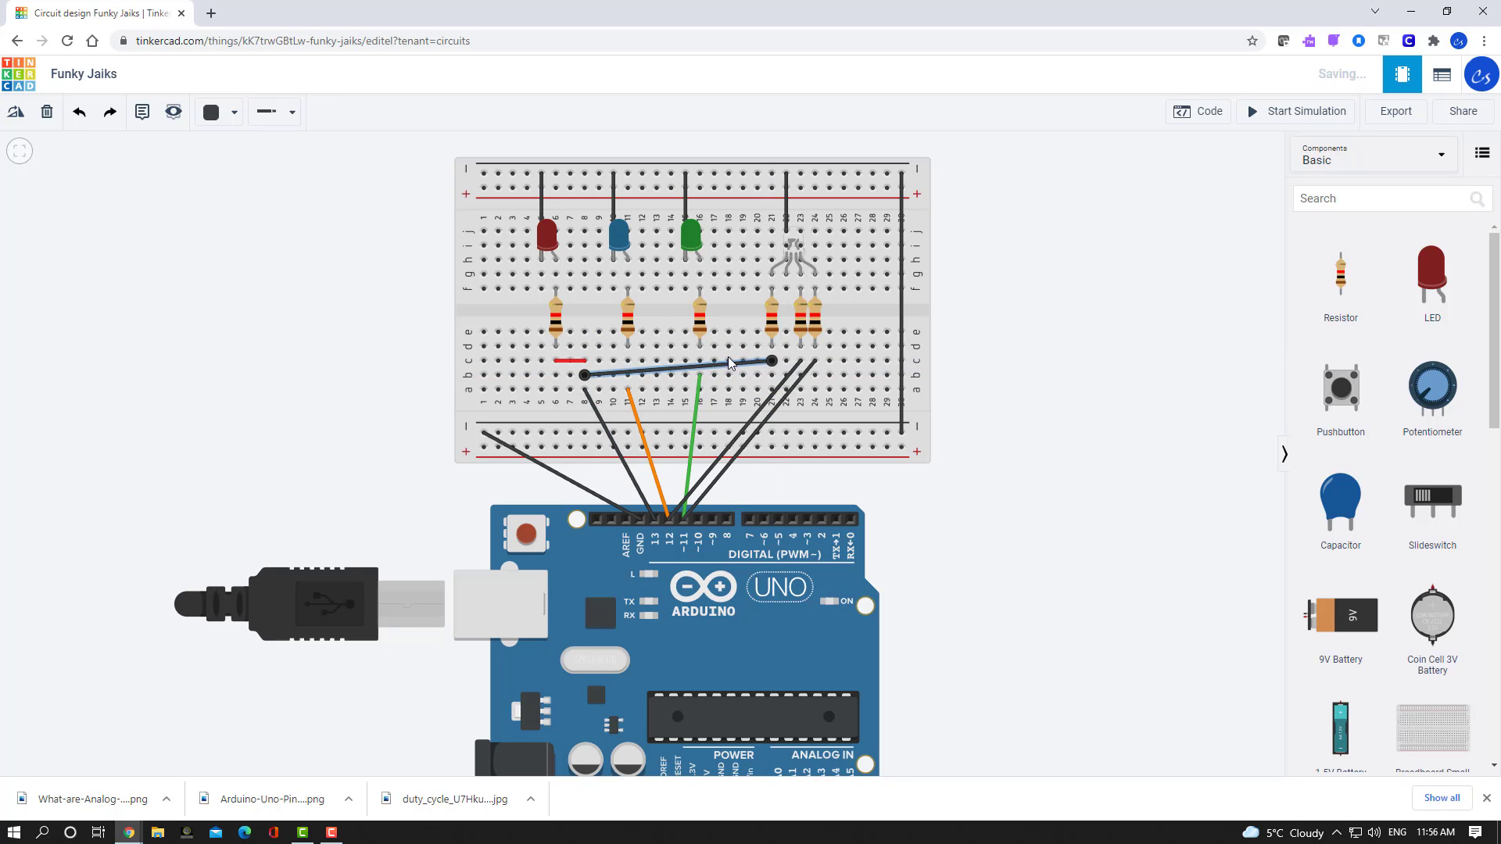
{"action": "left_click", "coordinate": [219, 112]}
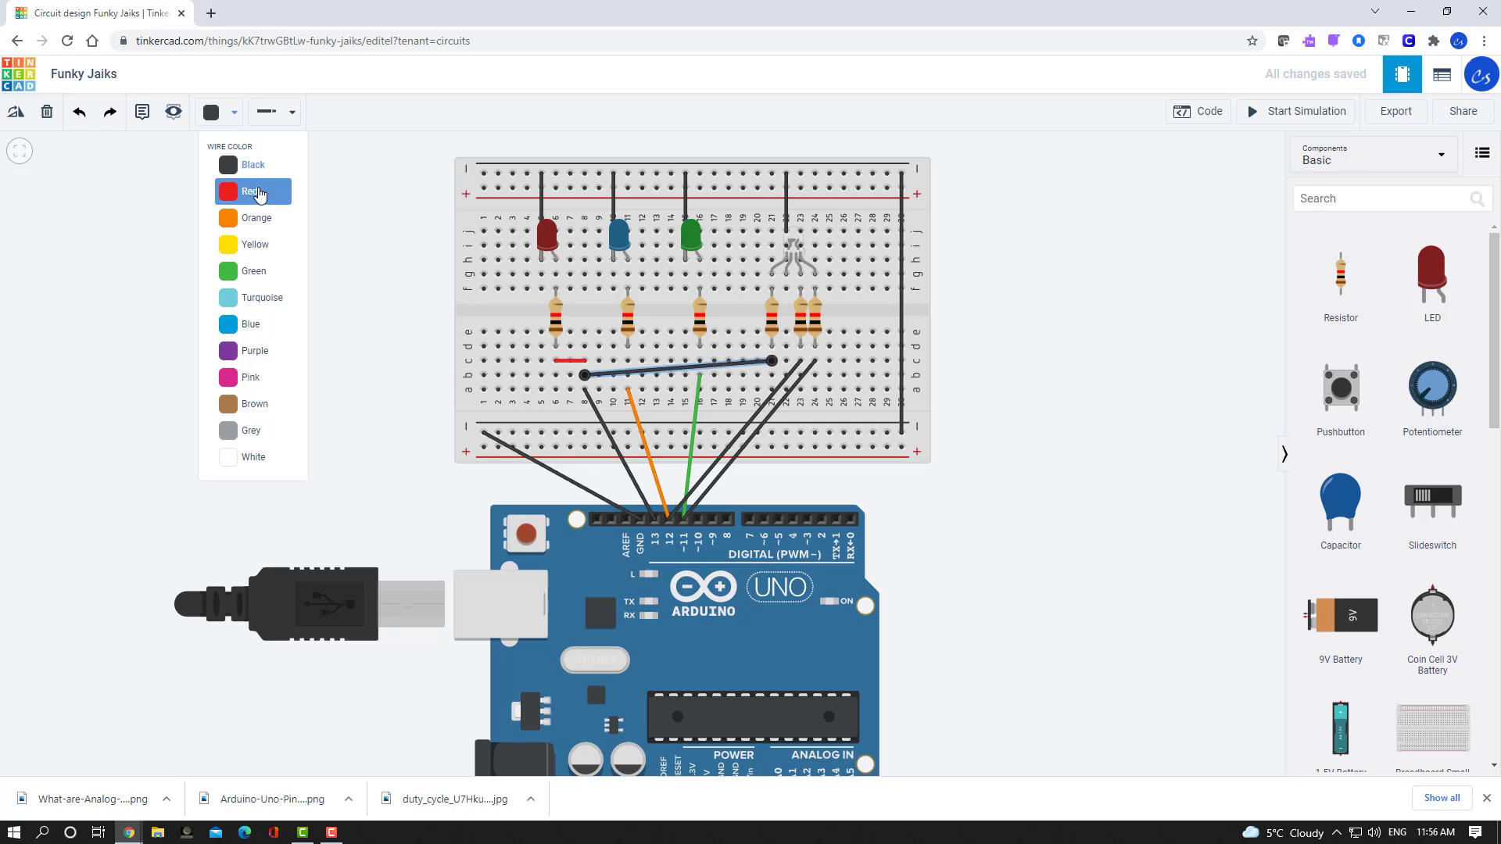
{"action": "left_click", "coordinate": [260, 195]}
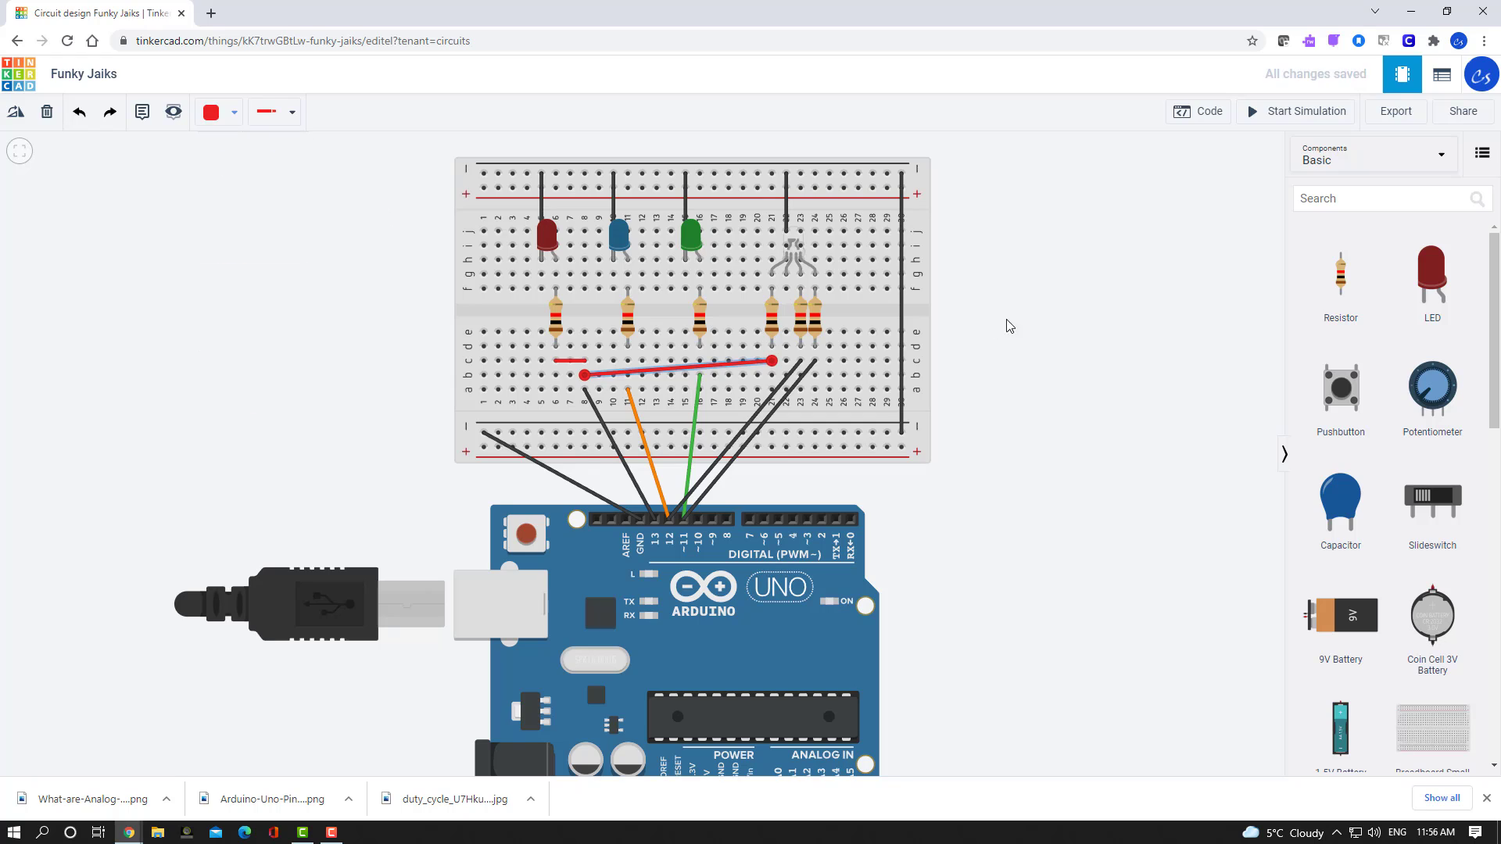
Simulate the circuit with the rewired pin 13 connection to check the LEDs, and stop the simulation
{"action": "left_click", "coordinate": [1310, 114]}
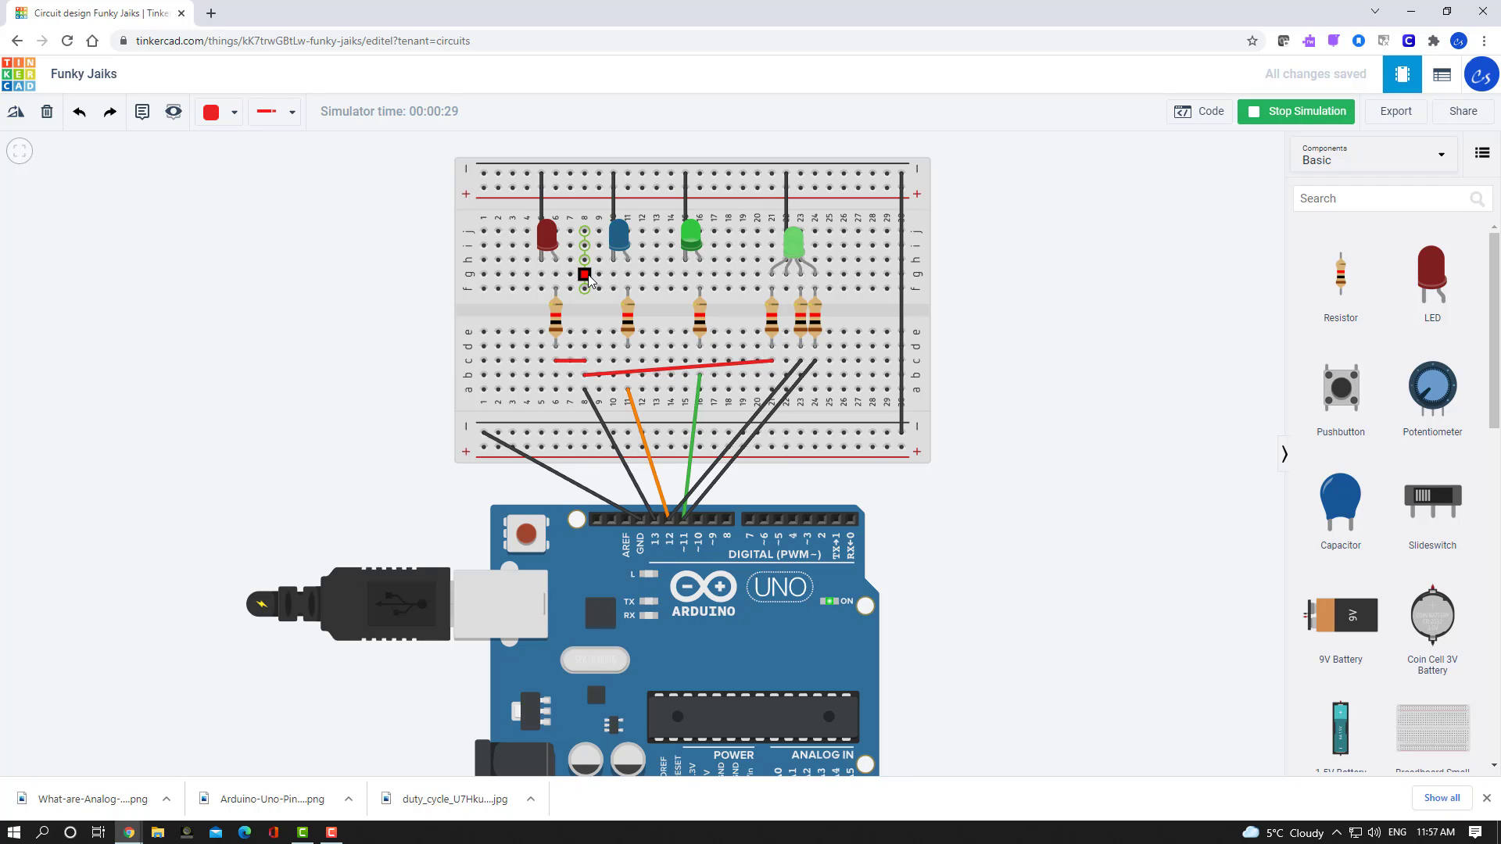
{"action": "left_click", "coordinate": [1283, 115]}
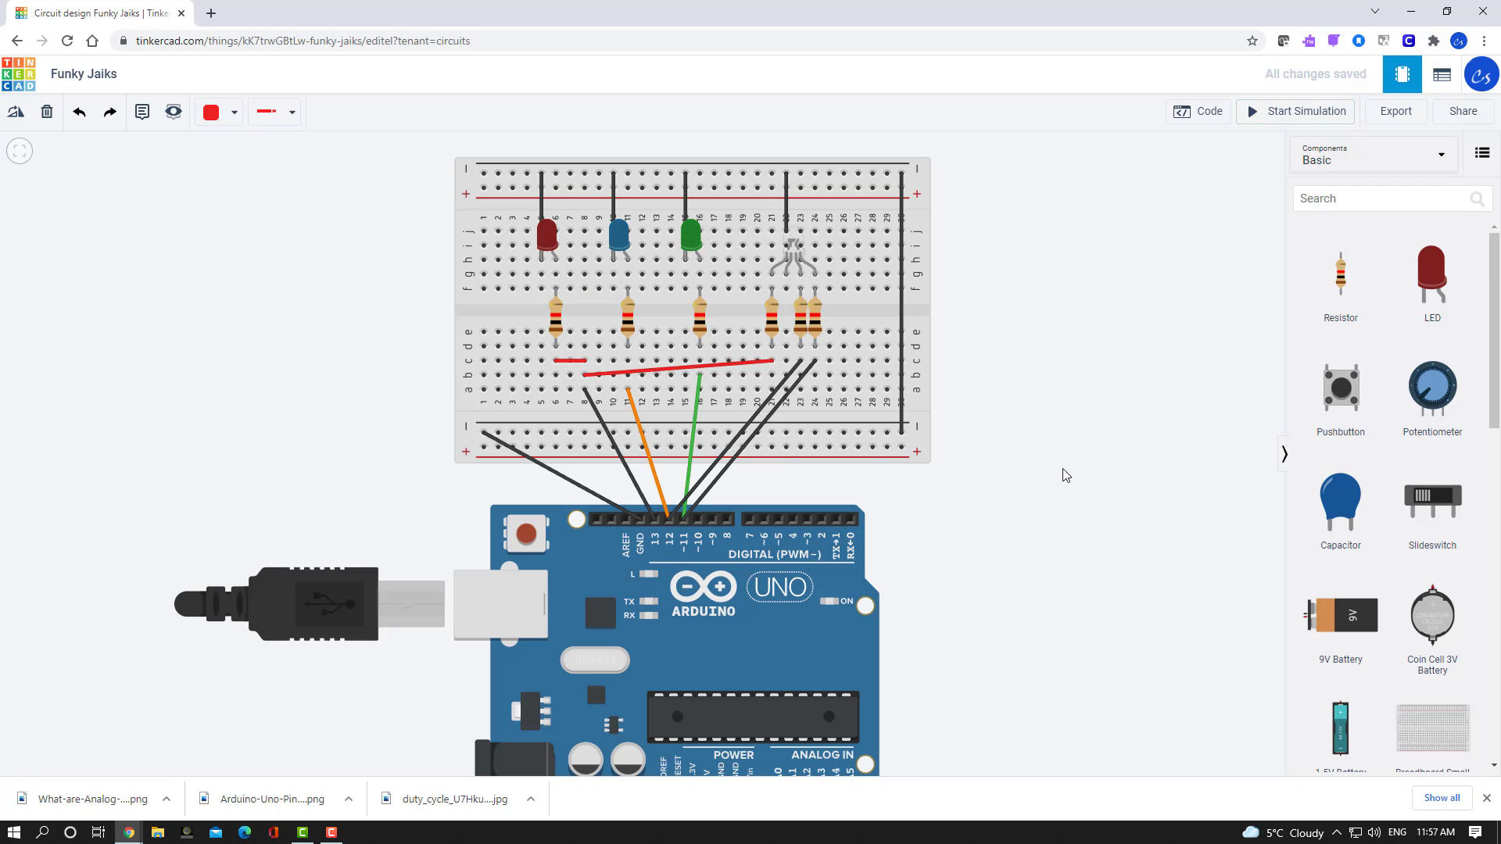
{"action": "left_click", "coordinate": [785, 374]}
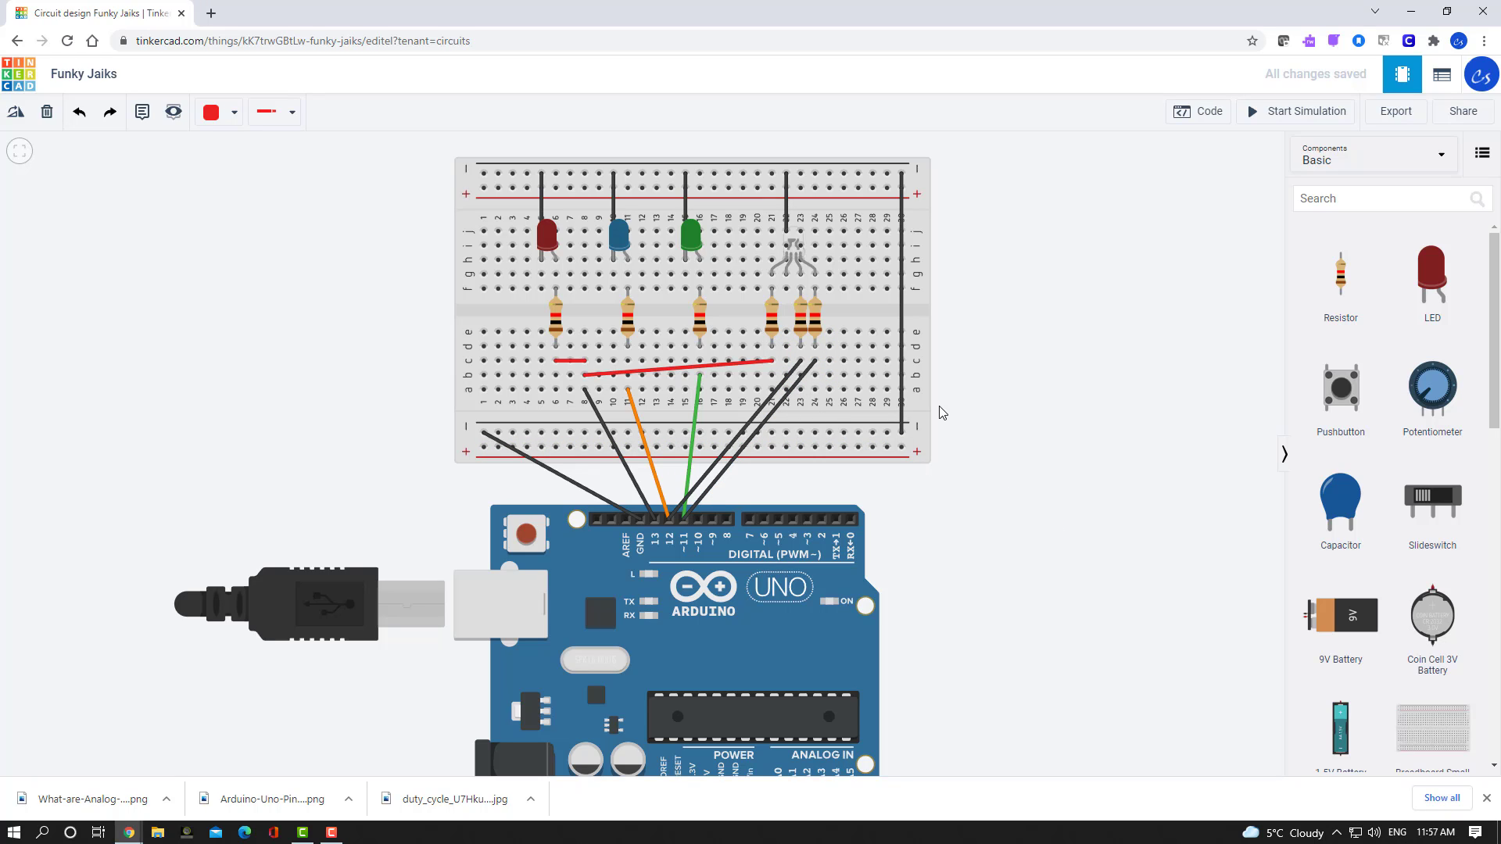